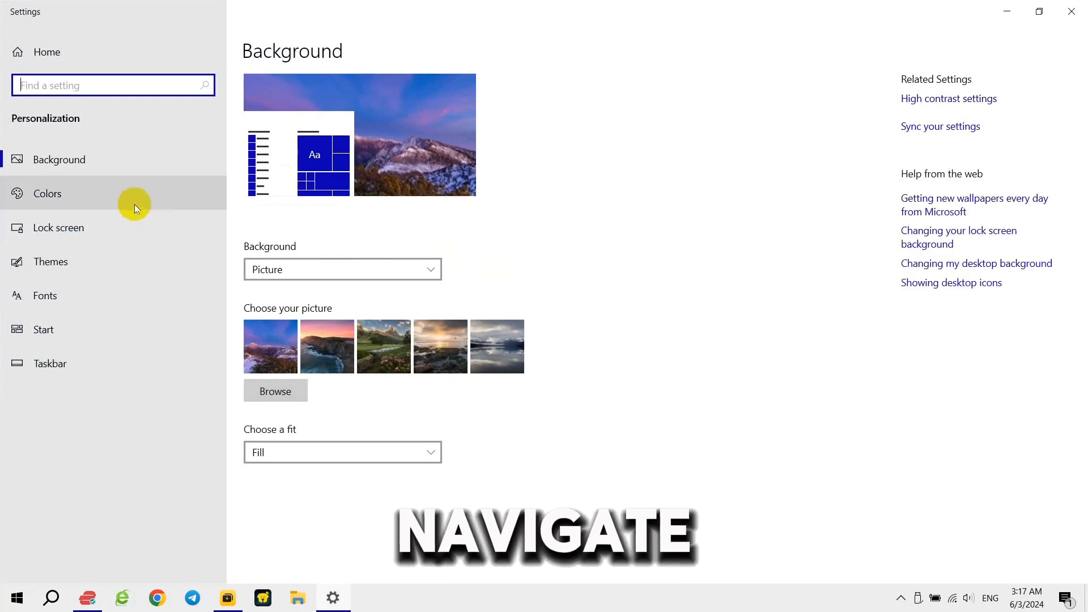
Step: Set the Windows color mode to Dark and turn on transparency effects in the Colors settings, closing Settings when done
{"action": "left_click", "coordinate": [29, 196]}
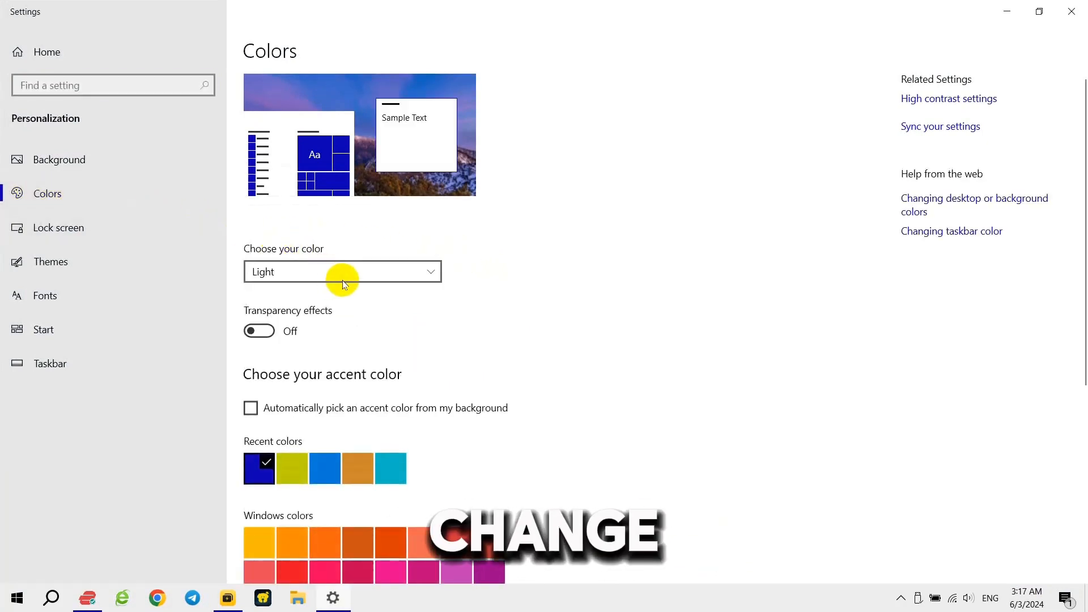
{"action": "left_click", "coordinate": [420, 270]}
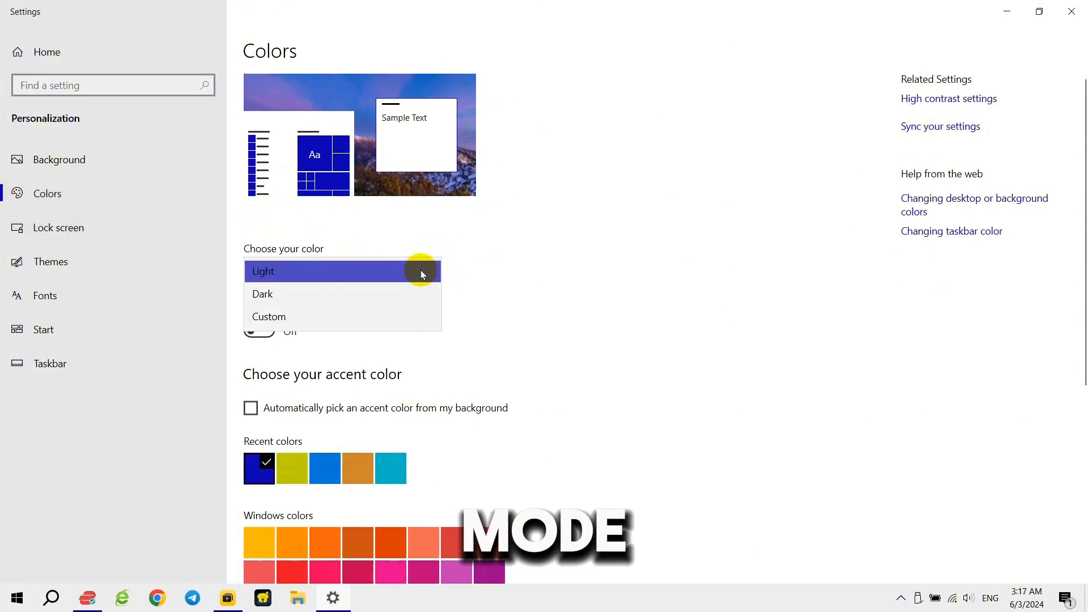
{"action": "left_click", "coordinate": [270, 300]}
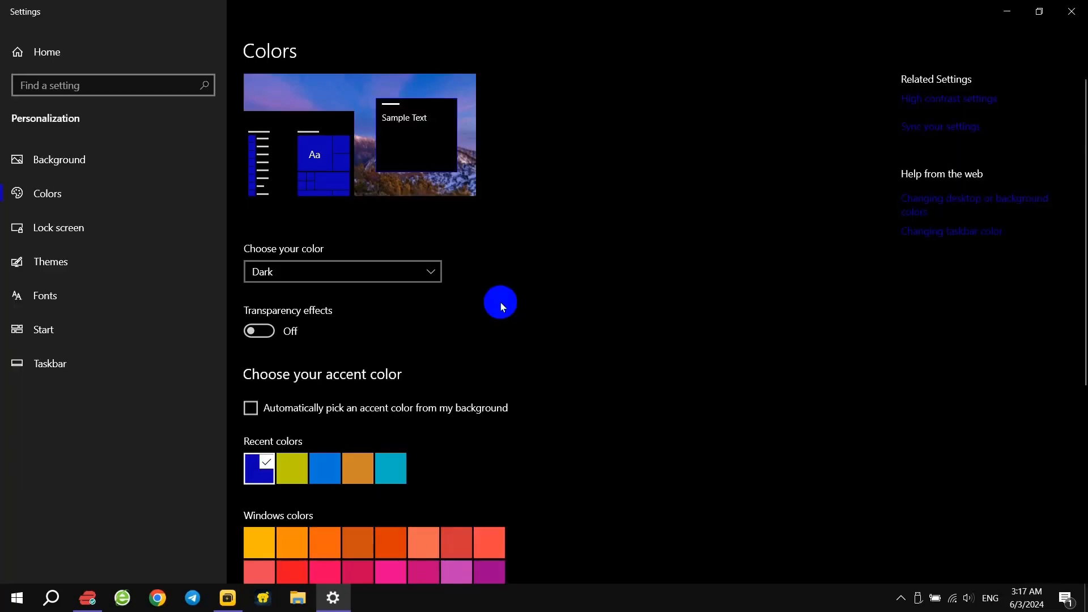
{"action": "left_click", "coordinate": [262, 332]}
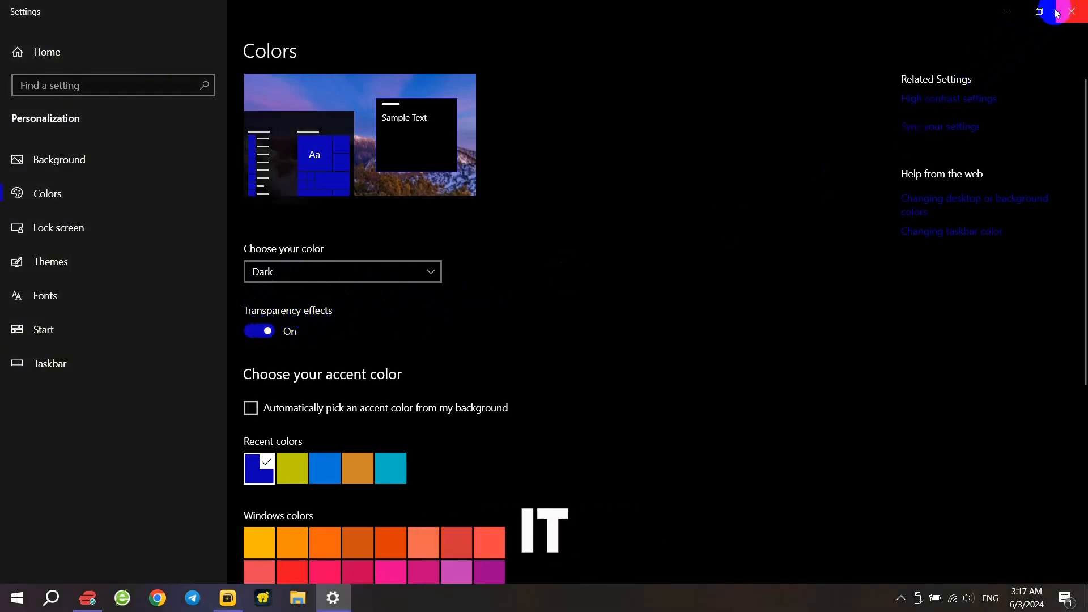
{"action": "left_click", "coordinate": [1068, 9]}
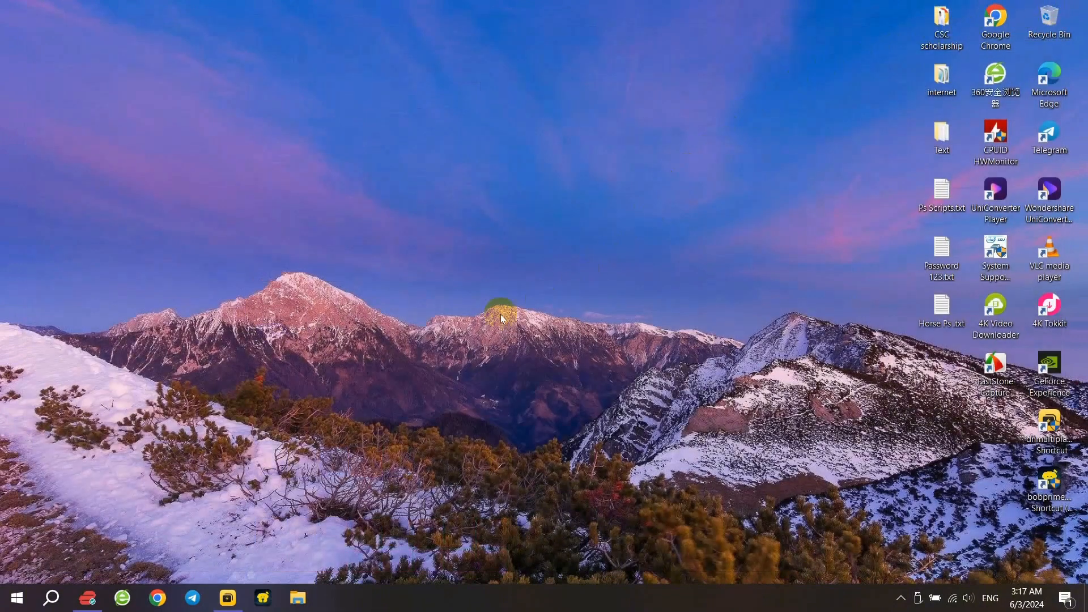
Step: Search Windows for "registry" and run Registry Editor as administrator
{"action": "left_click", "coordinate": [57, 598]}
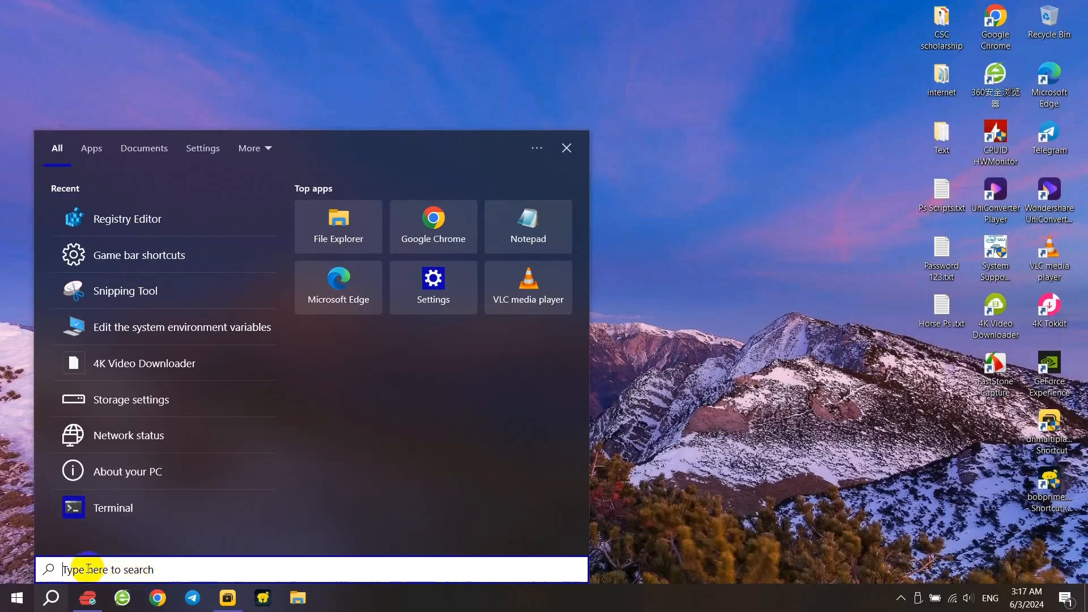
{"action": "type", "text": "re"}
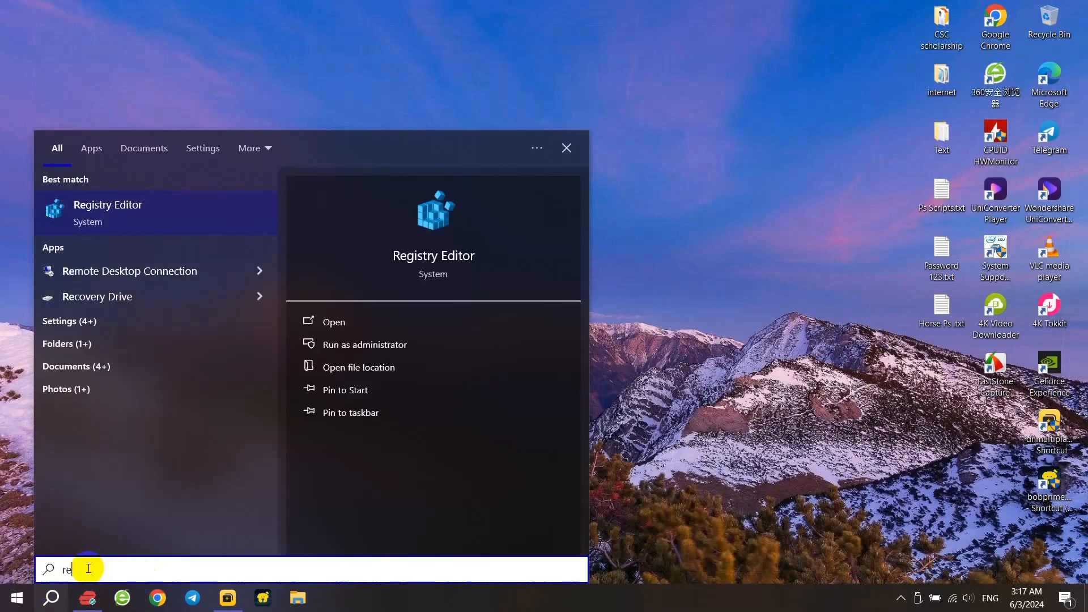
{"action": "type", "text": "gistry"}
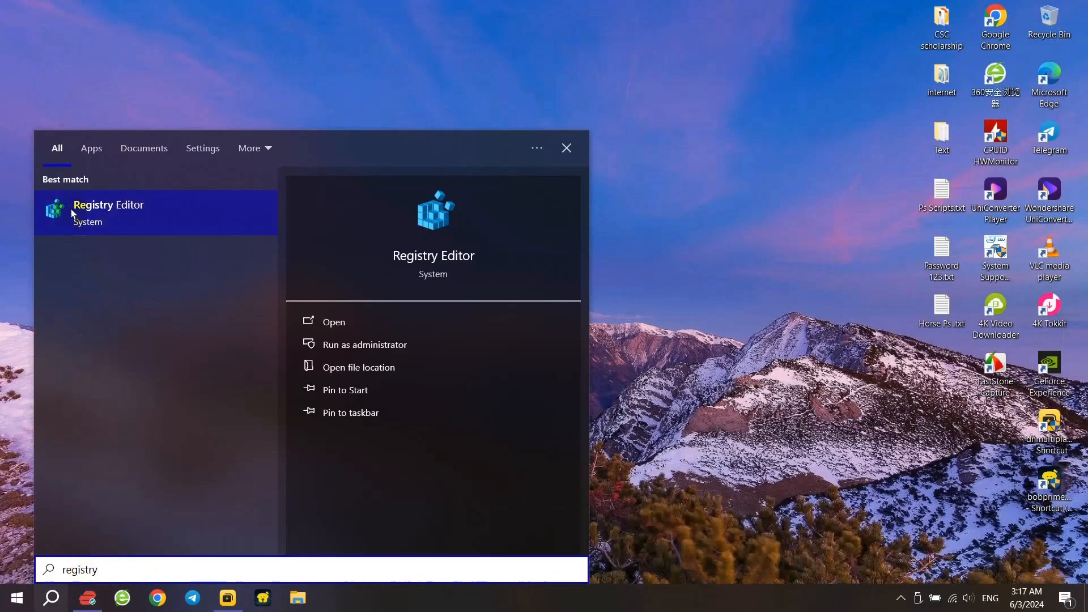
{"action": "right_click", "coordinate": [95, 216]}
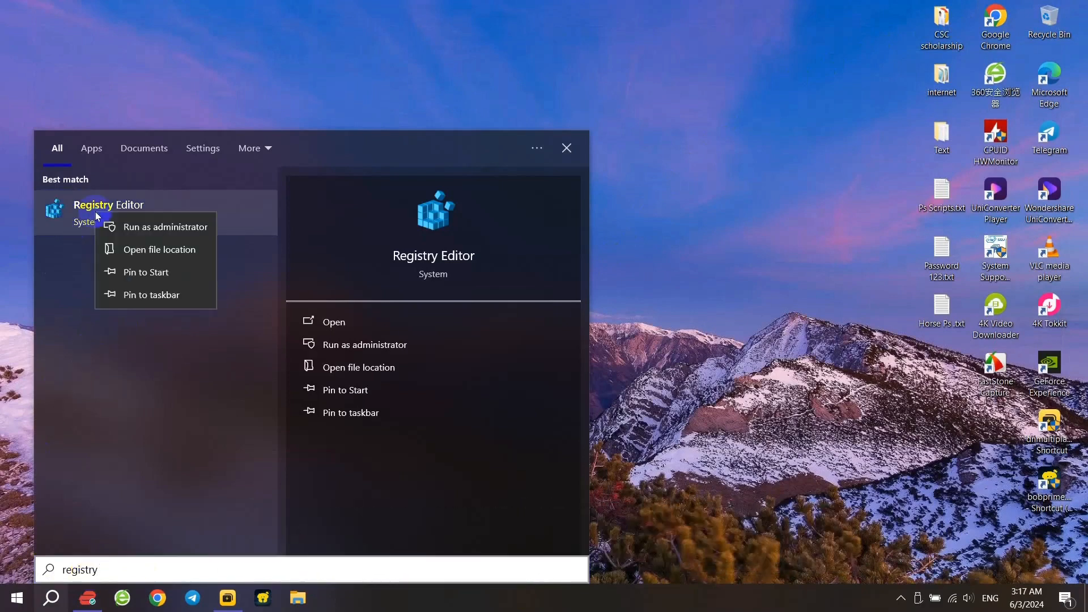
{"action": "left_click", "coordinate": [154, 226]}
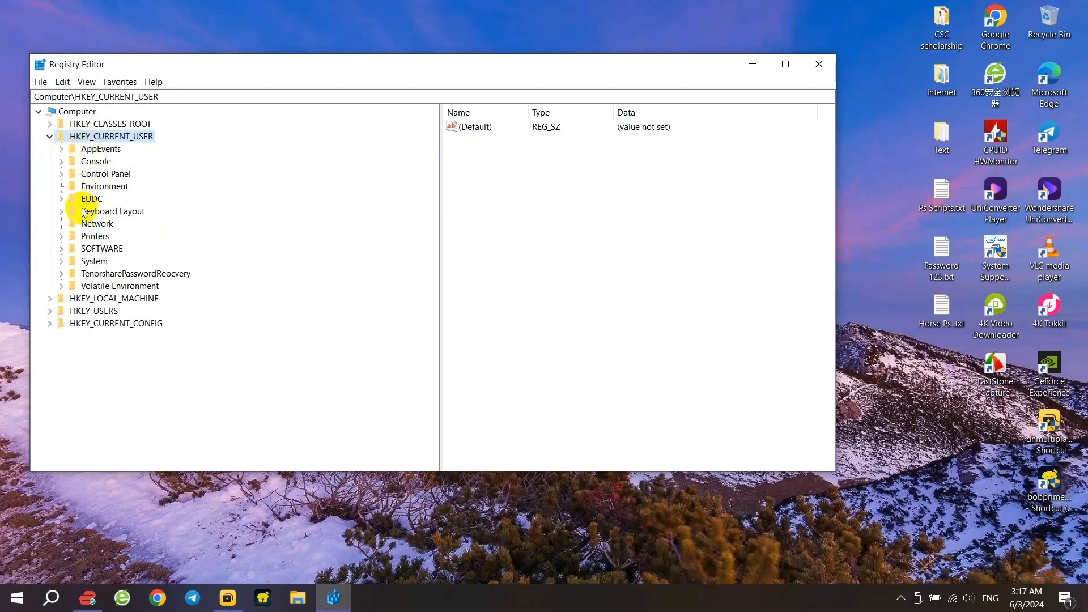
Step: Expand the SOFTWARE key under HKEY_CURRENT_USER and its Microsoft subkey
{"action": "left_click", "coordinate": [93, 248]}
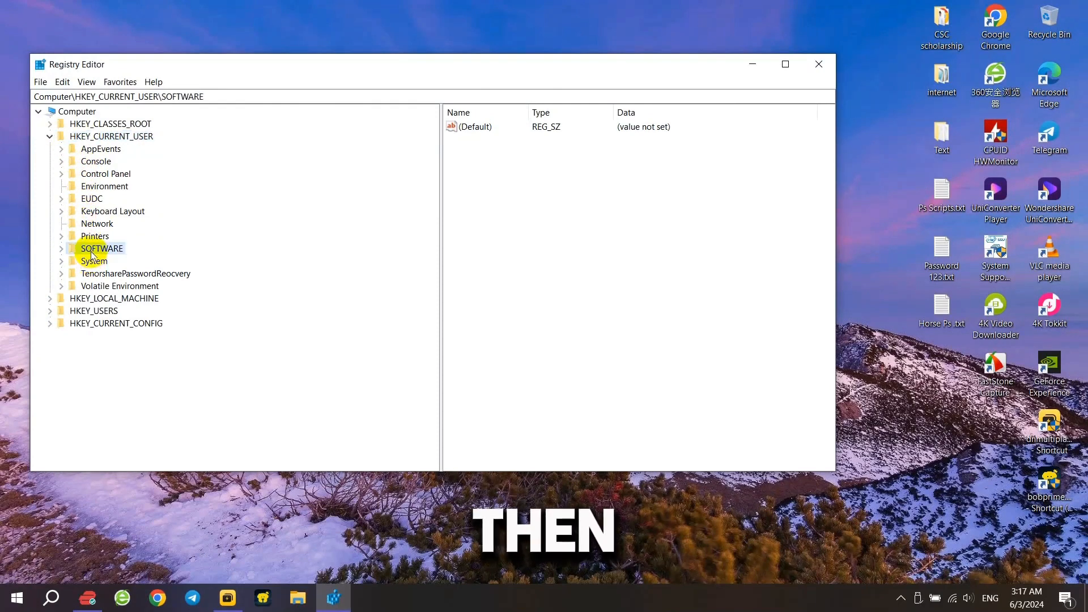
{"action": "left_click", "coordinate": [61, 248]}
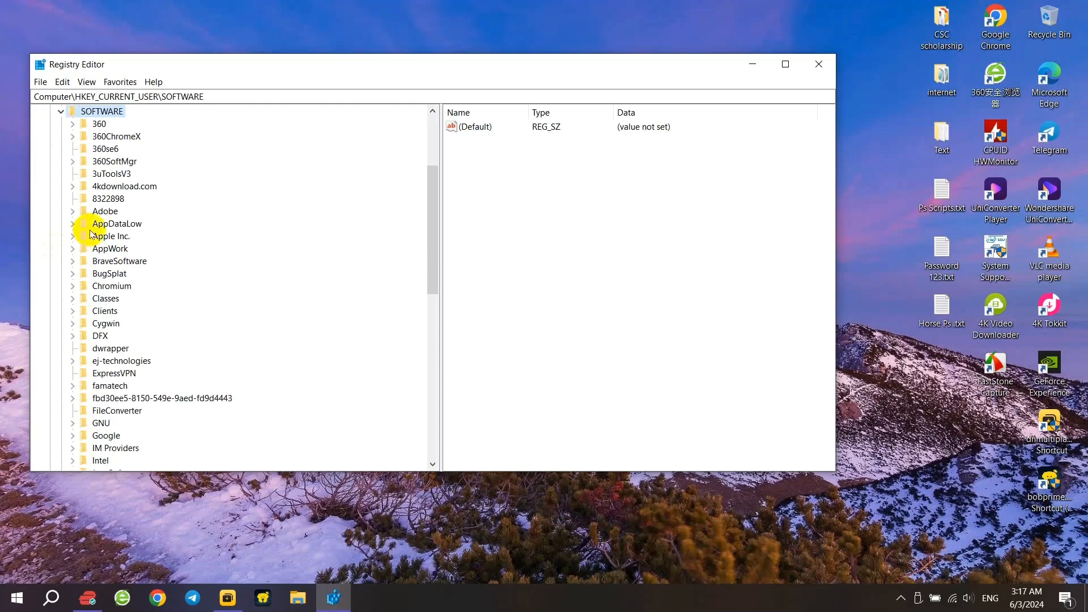
{"action": "scroll", "coordinate": [145, 360], "scroll_direction": "down", "scroll_amount": 9}
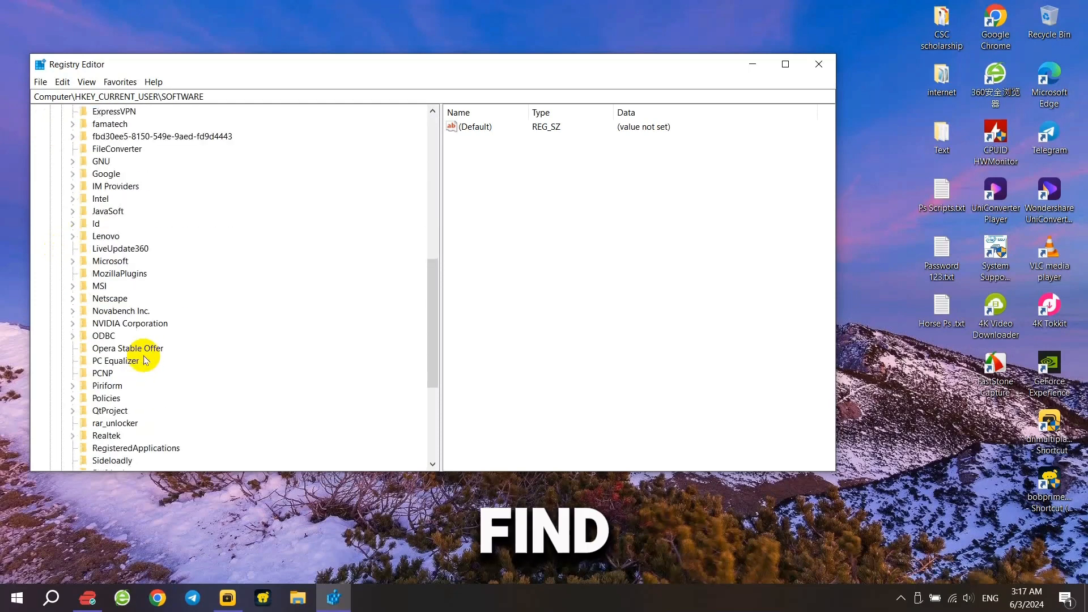
{"action": "scroll", "coordinate": [138, 417], "scroll_direction": "down", "scroll_amount": 3}
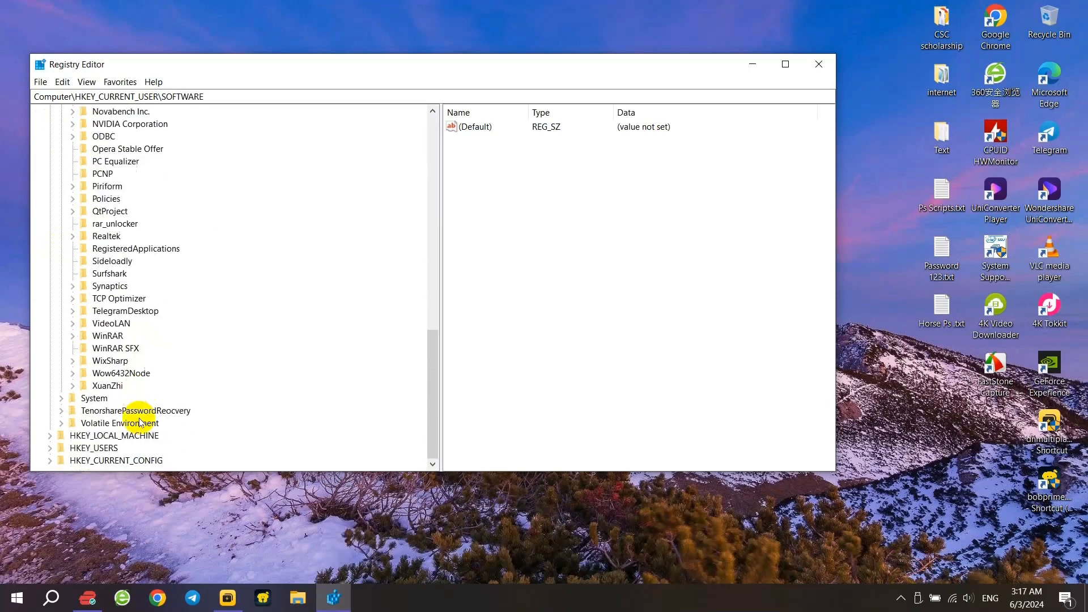
{"action": "scroll", "coordinate": [146, 238], "scroll_direction": "up", "scroll_amount": 5}
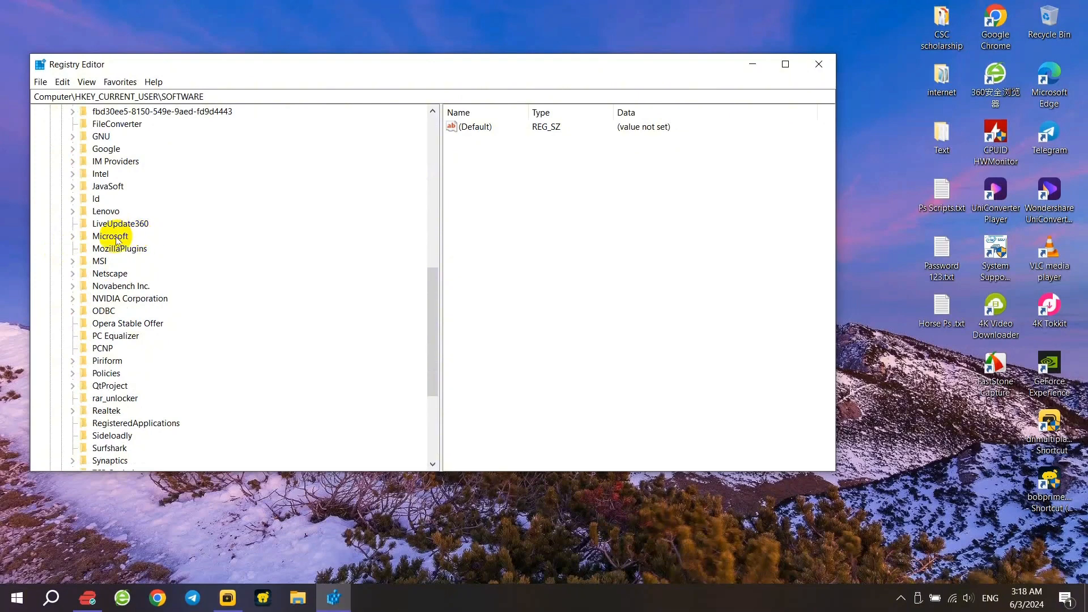
{"action": "left_click", "coordinate": [73, 237]}
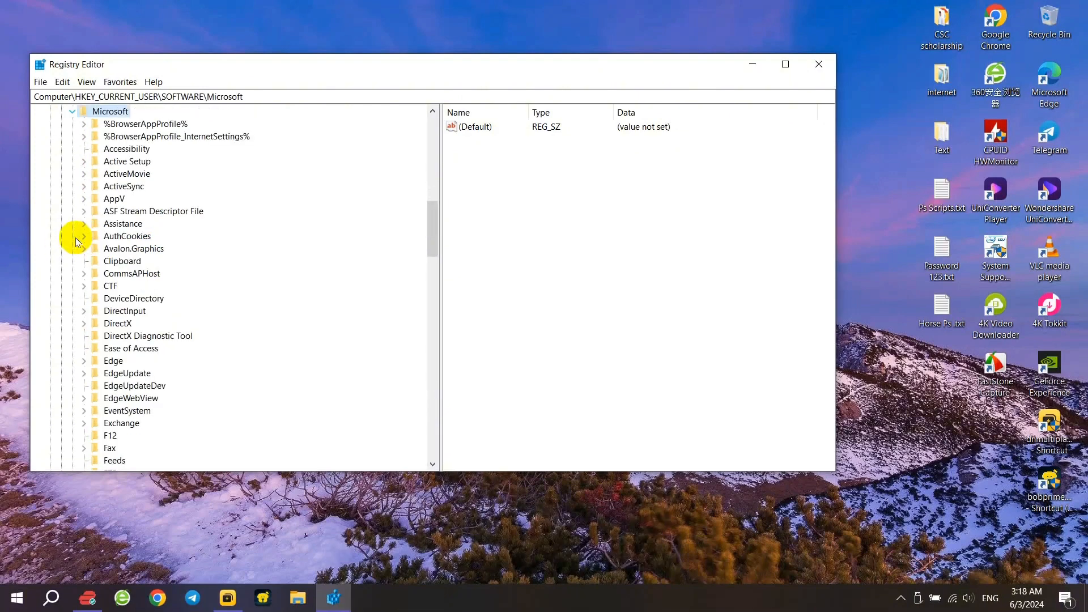
Step: Expand the Windows key inside Microsoft and its CurrentVersion subkey
{"action": "scroll", "coordinate": [113, 317], "scroll_direction": "down", "scroll_amount": 12}
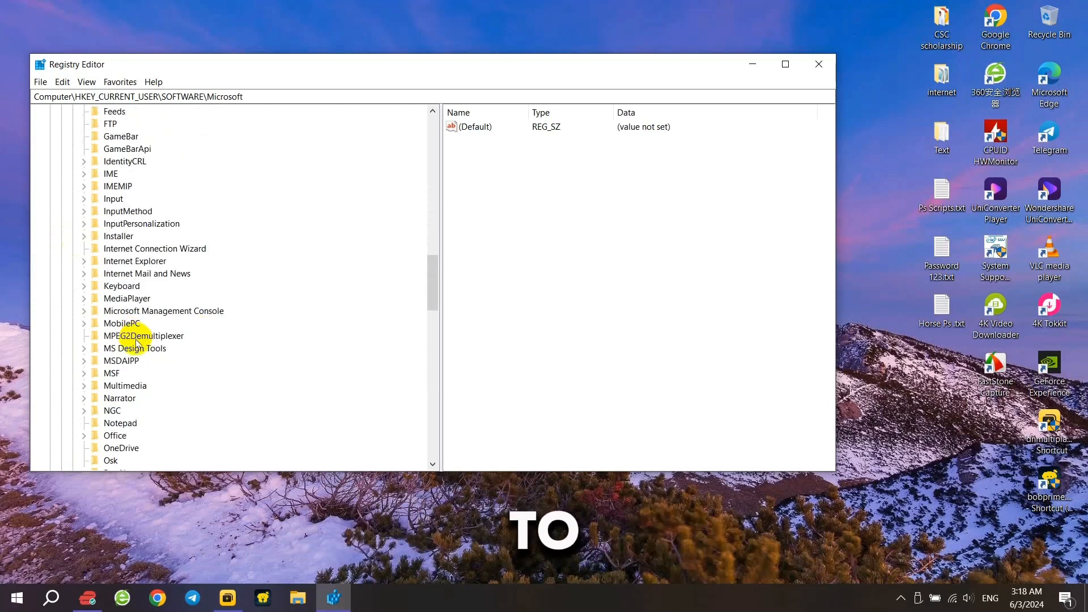
{"action": "scroll", "coordinate": [147, 374], "scroll_direction": "down", "scroll_amount": 9}
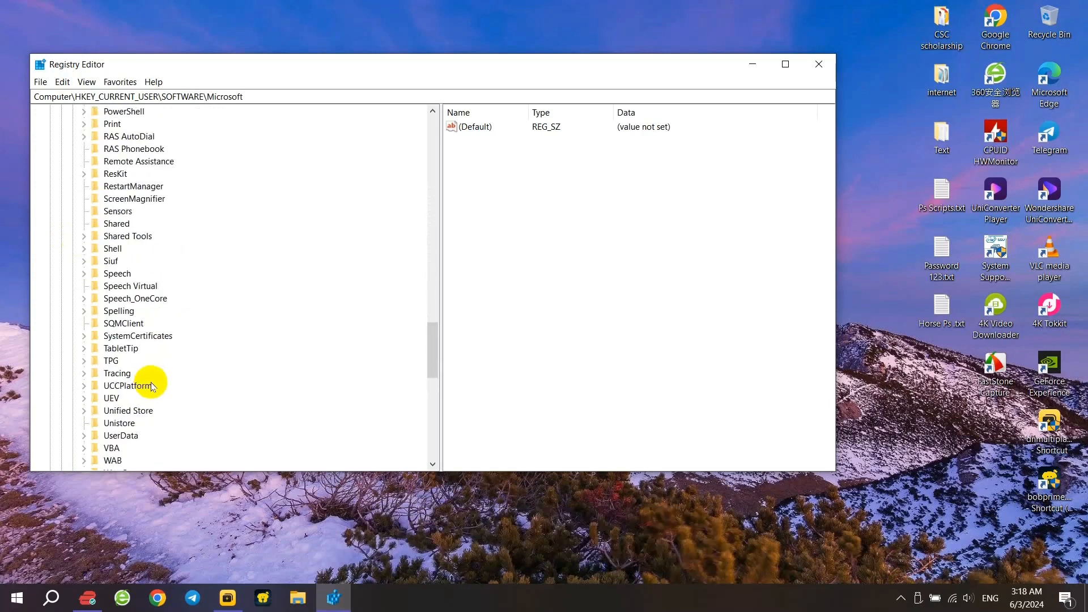
{"action": "scroll", "coordinate": [152, 387], "scroll_direction": "down", "scroll_amount": 2}
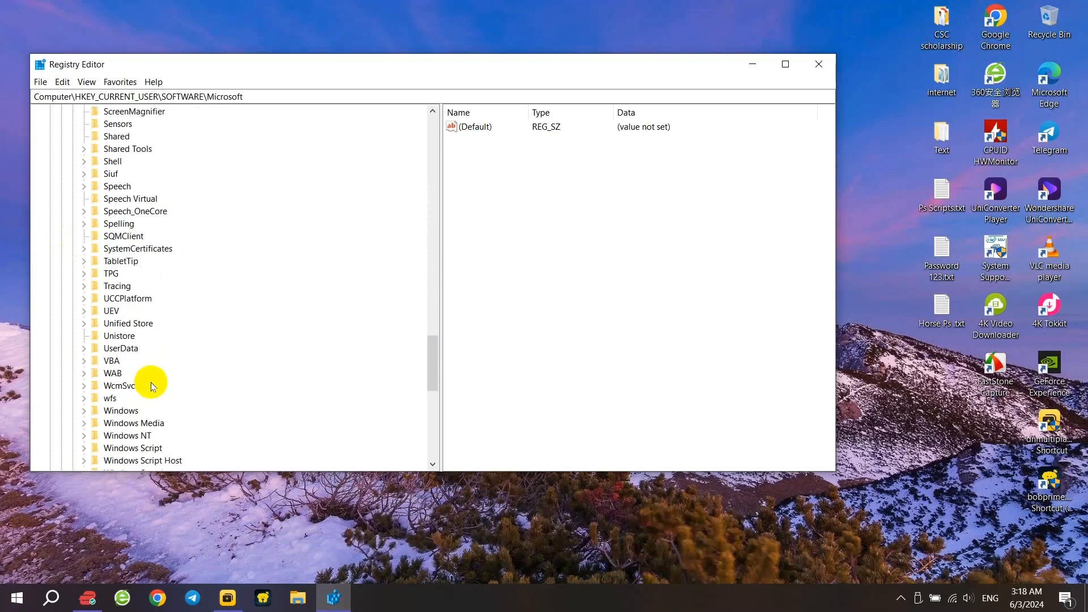
{"action": "left_click", "coordinate": [84, 413]}
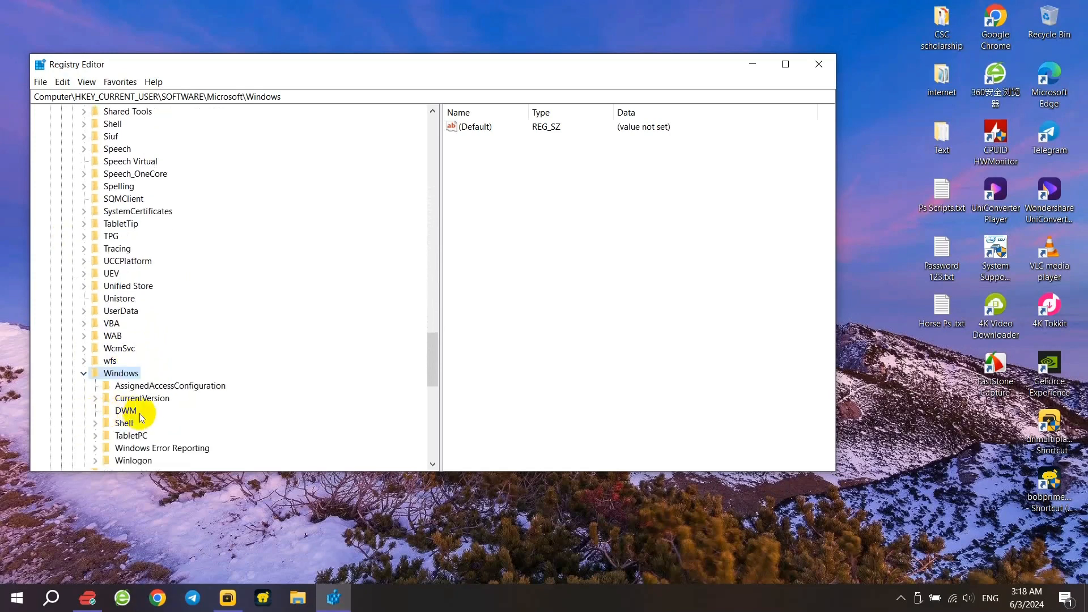
{"action": "scroll", "coordinate": [153, 416], "scroll_direction": "down", "scroll_amount": 5}
{"action": "left_click", "coordinate": [142, 225]}
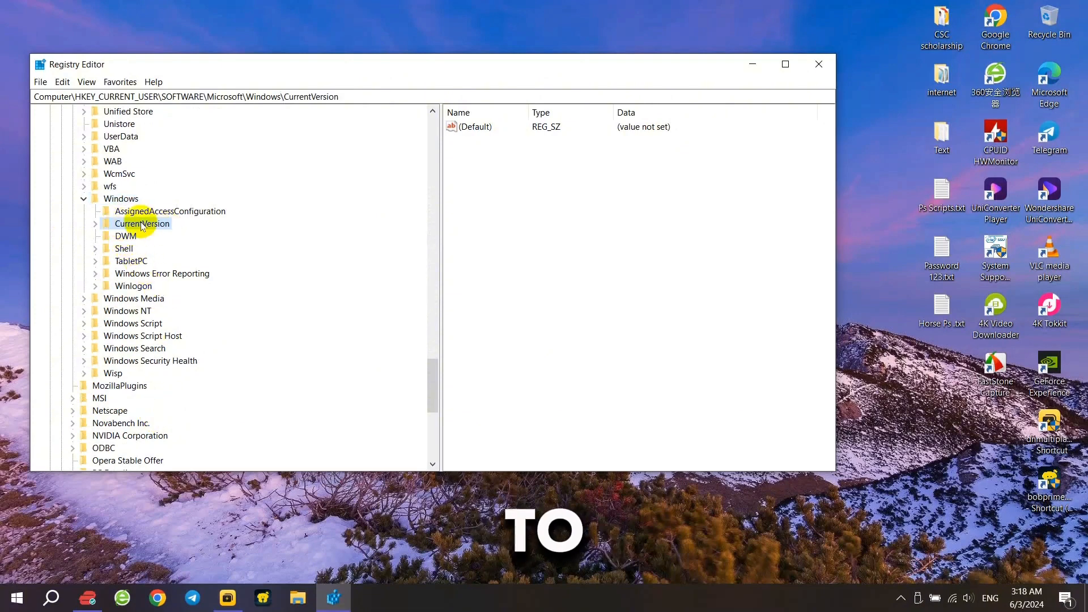
{"action": "left_click", "coordinate": [95, 224]}
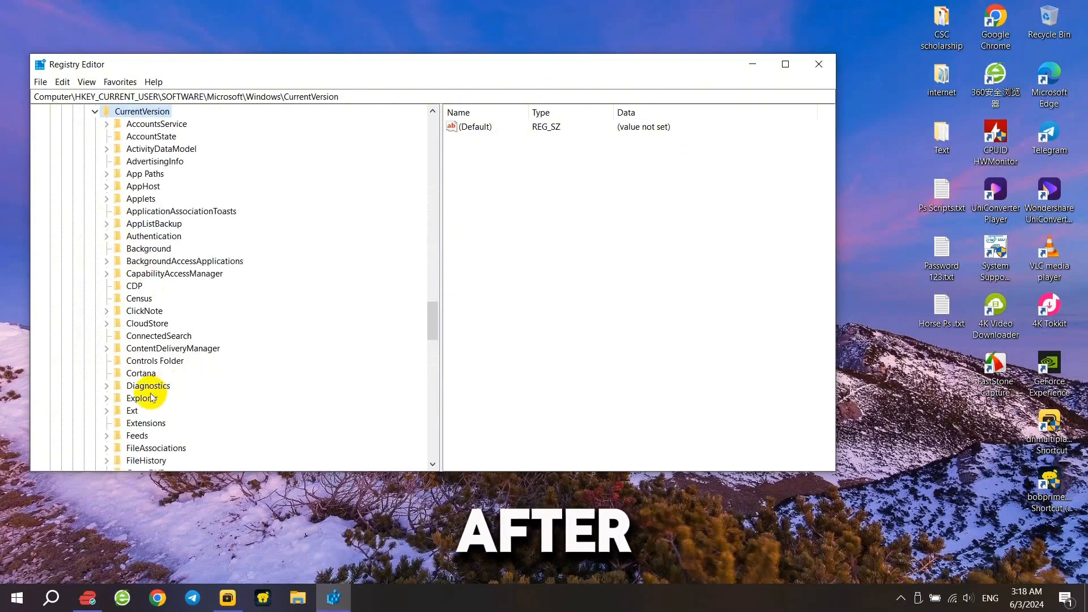
Step: Expand the Explorer key under CurrentVersion and select its Advanced subkey
{"action": "left_click", "coordinate": [131, 400]}
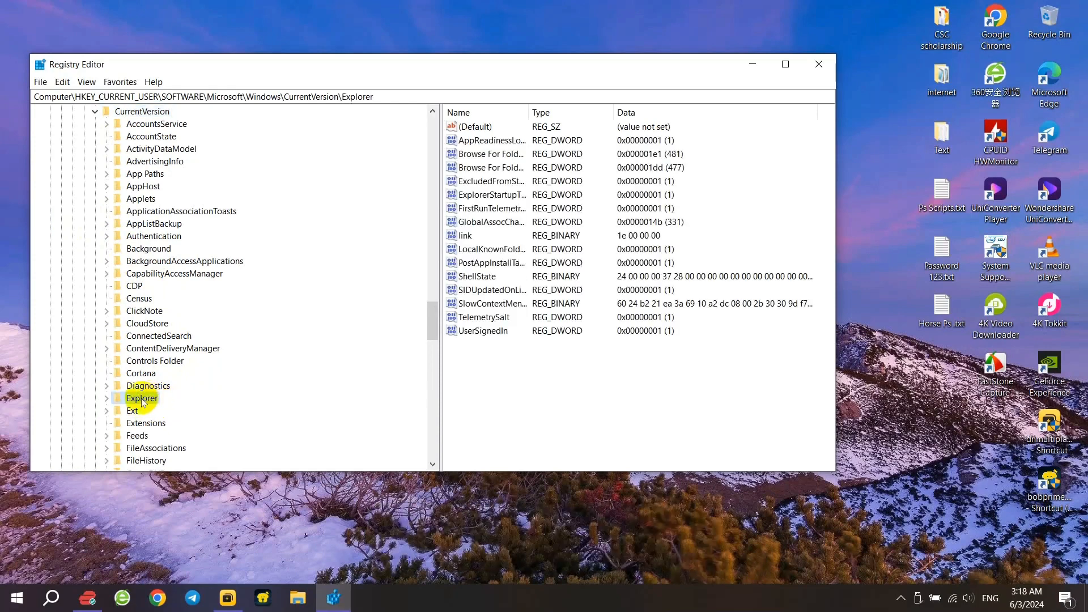
{"action": "left_click", "coordinate": [106, 399]}
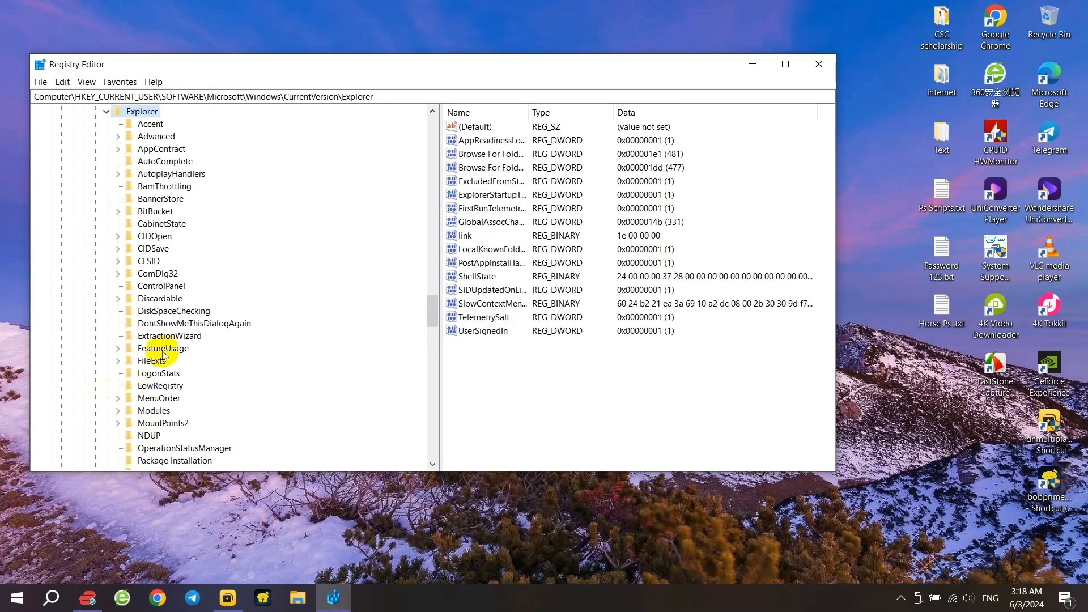
{"action": "left_click", "coordinate": [154, 138]}
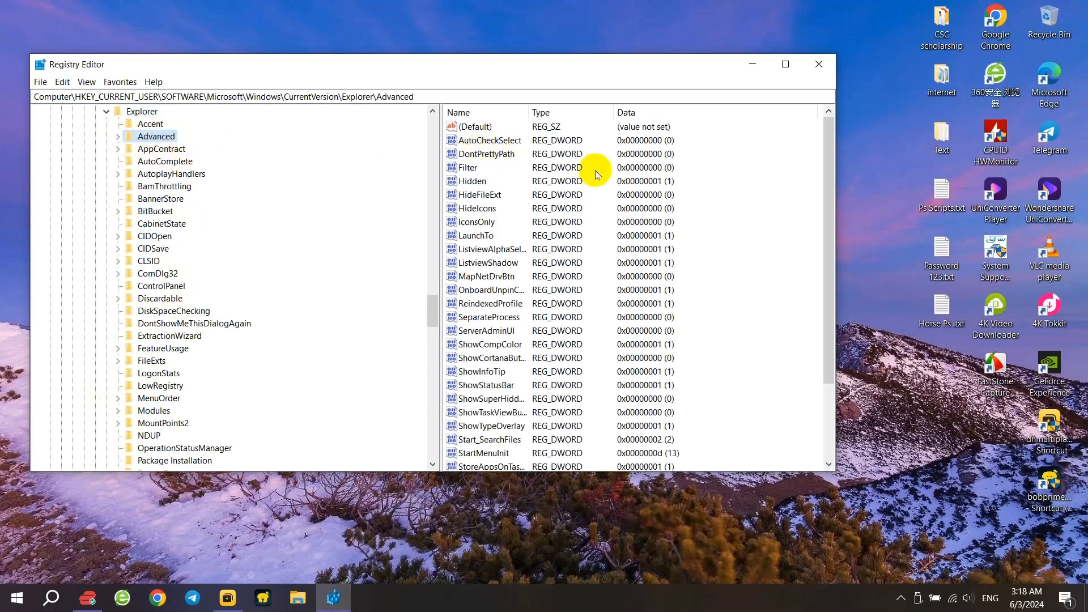
Step: Create a DWORD (32-bit) value named TaskbarAcrylicOpacity in the Advanced key
{"action": "right_click", "coordinate": [713, 348]}
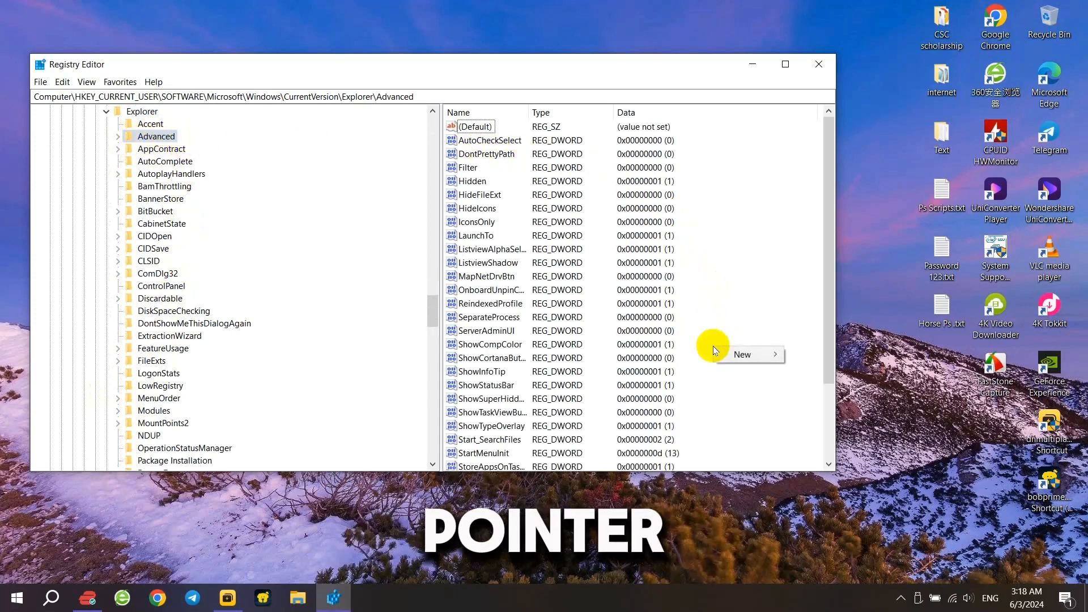
{"action": "mouse_move", "coordinate": [735, 352]}
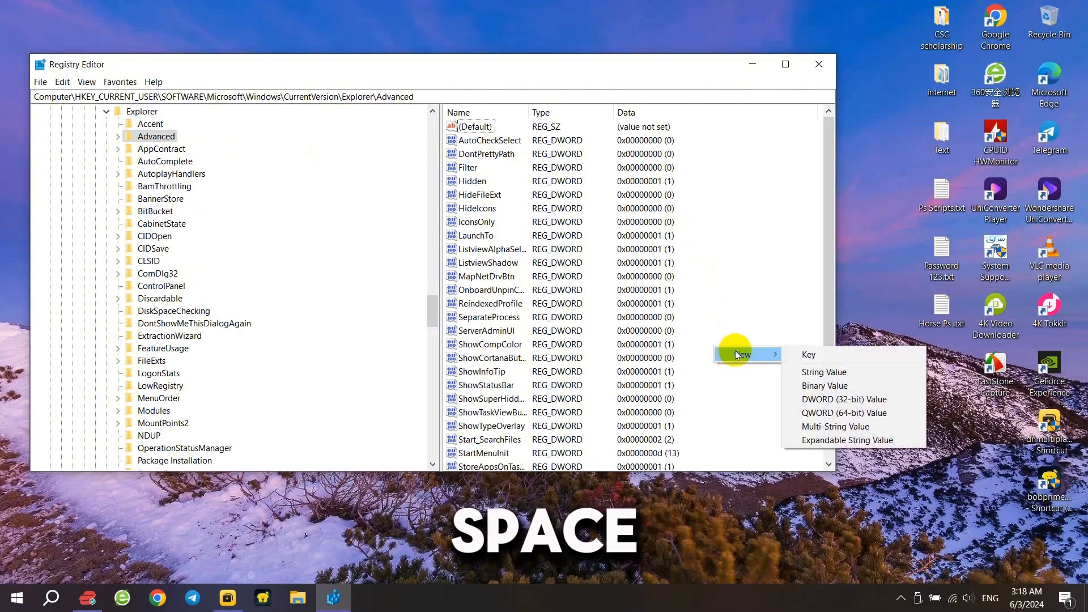
{"action": "left_click", "coordinate": [819, 400]}
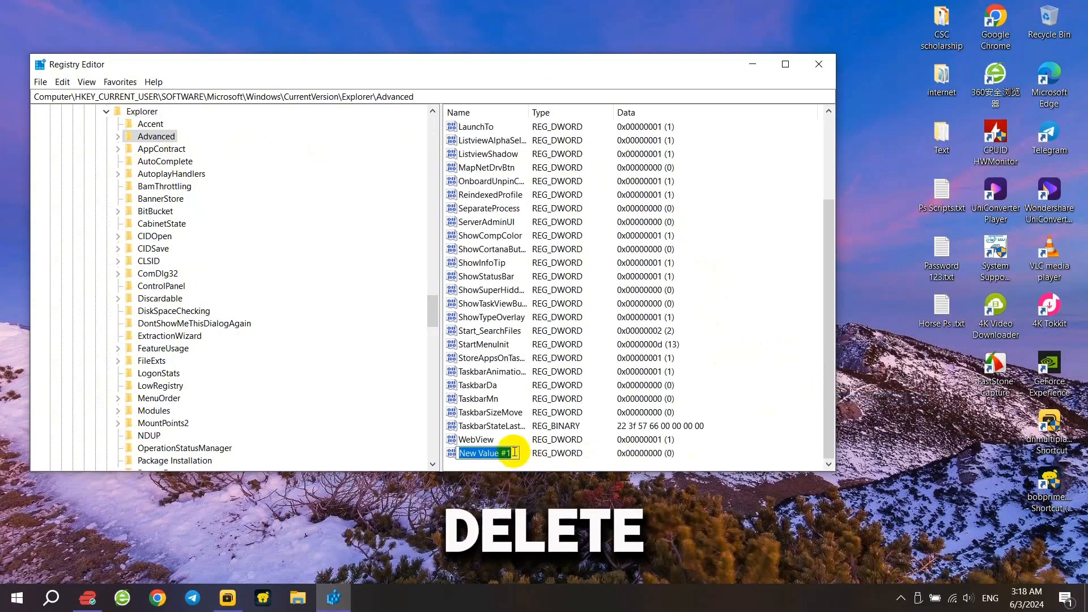
{"action": "key", "text": "BackSpace"}
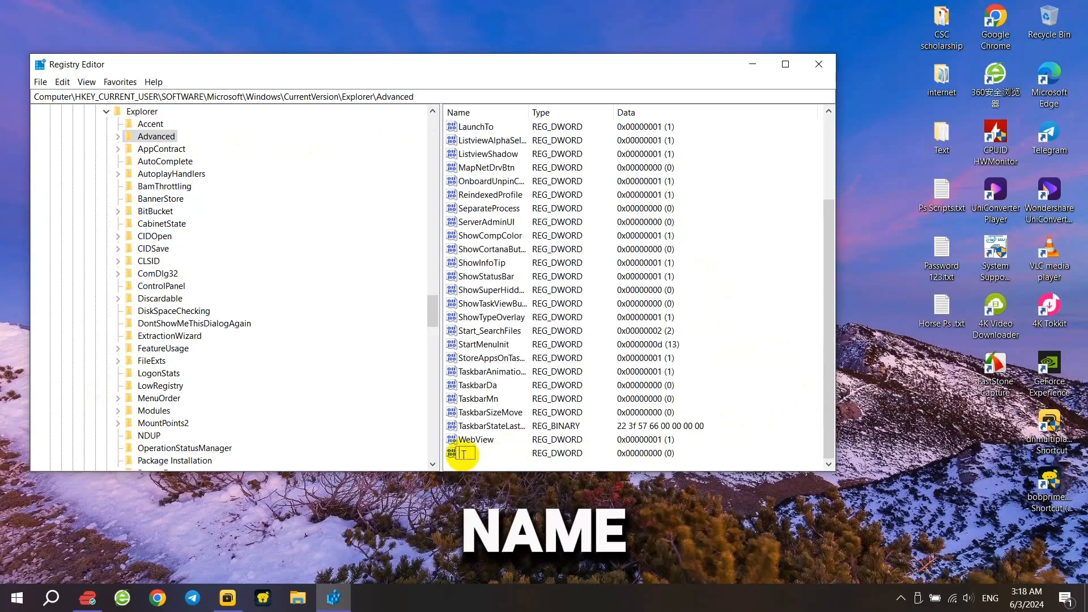
{"action": "type", "text": "Tas"}
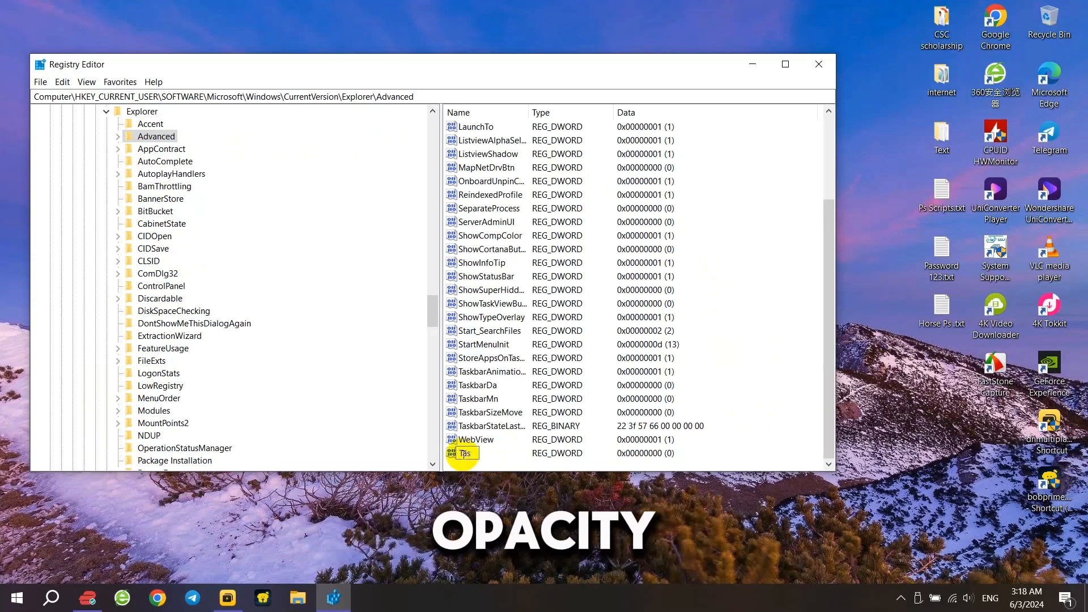
{"action": "type", "text": "kbarAcrylicOpacity"}
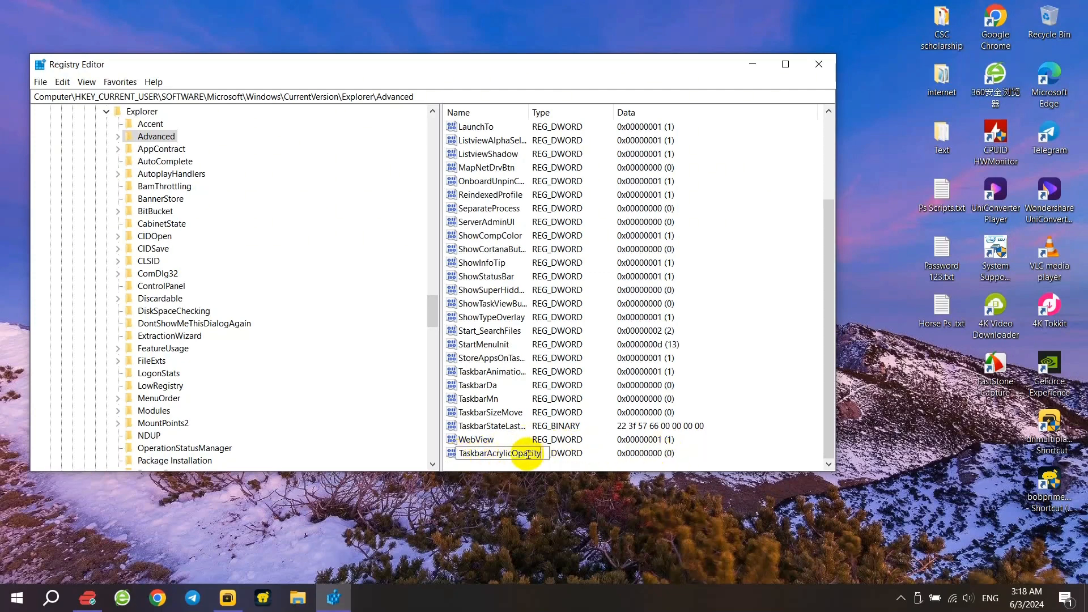
{"action": "left_click_drag", "start_coordinate": [527, 453], "coordinate": [443, 453]}
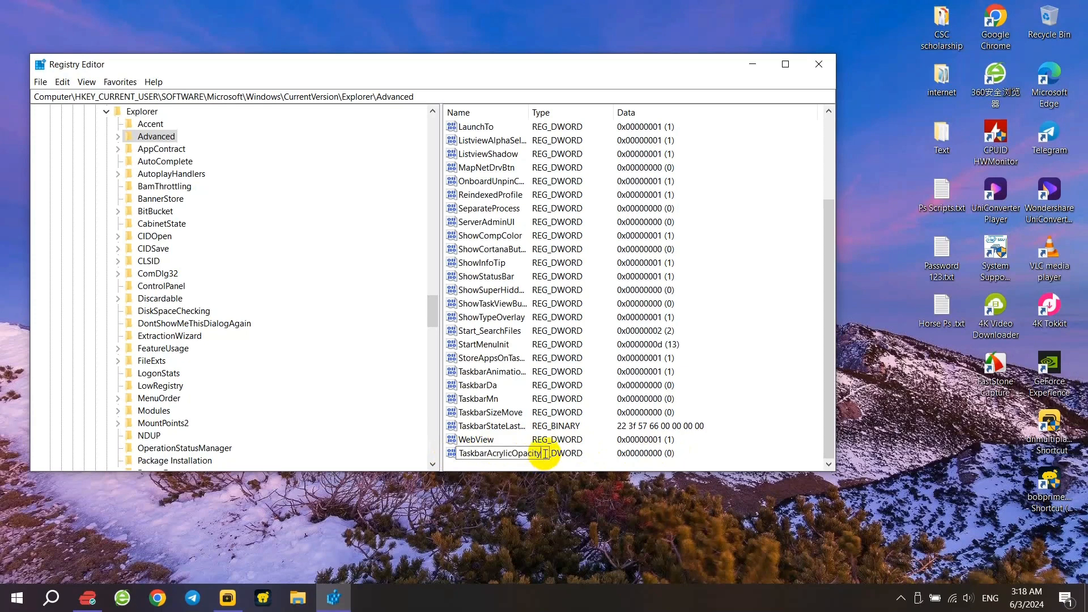
{"action": "left_click_drag", "start_coordinate": [545, 453], "coordinate": [449, 453]}
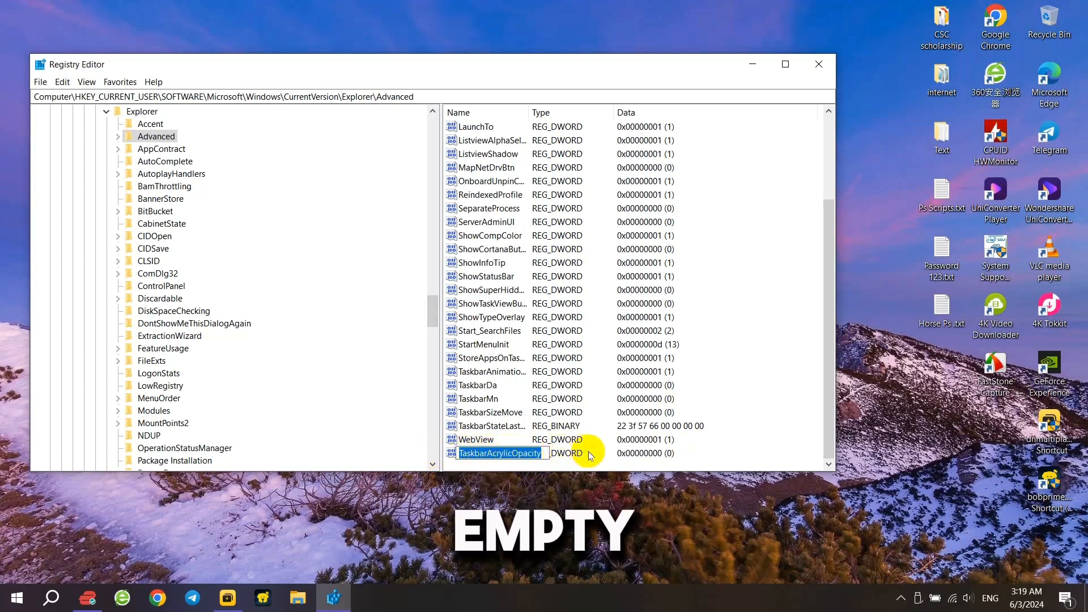
{"action": "left_click", "coordinate": [709, 453]}
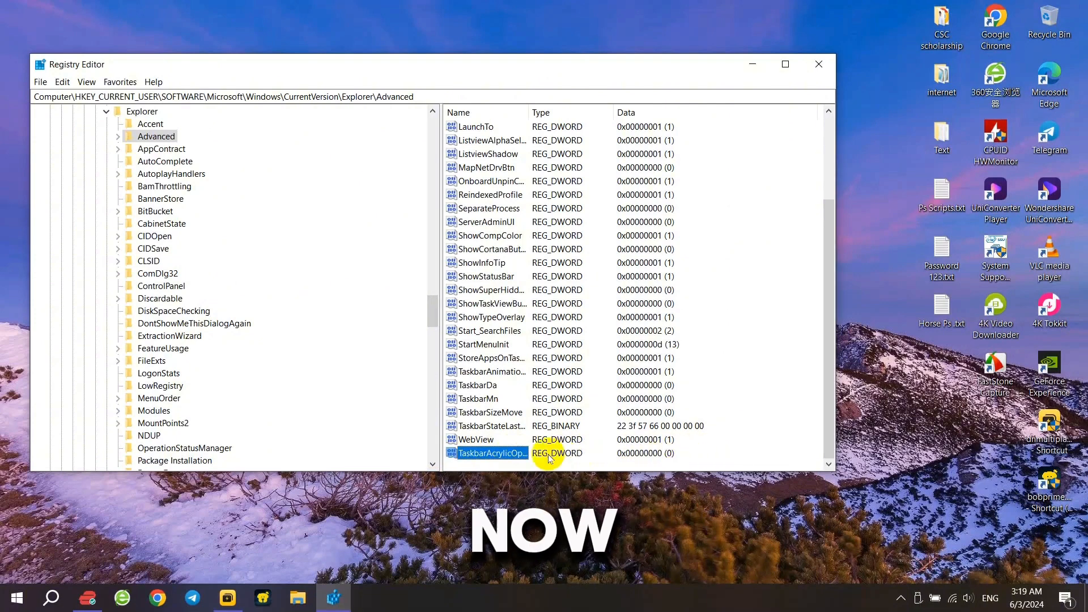
Step: Set the TaskbarAcrylicOpacity value data to 0 with hexadecimal base
{"action": "right_click", "coordinate": [518, 453]}
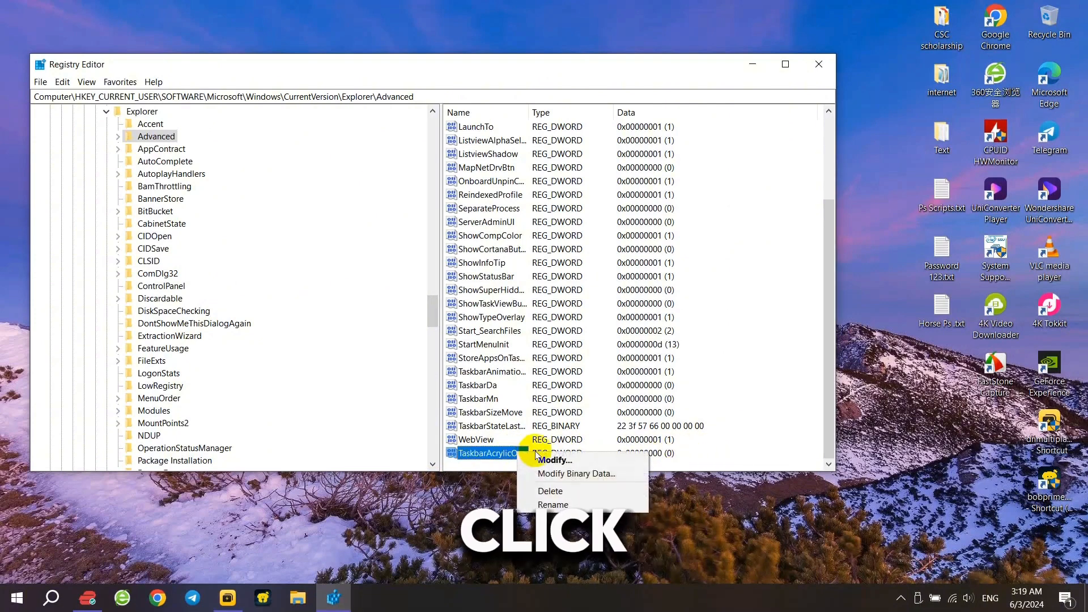
{"action": "left_click", "coordinate": [544, 461]}
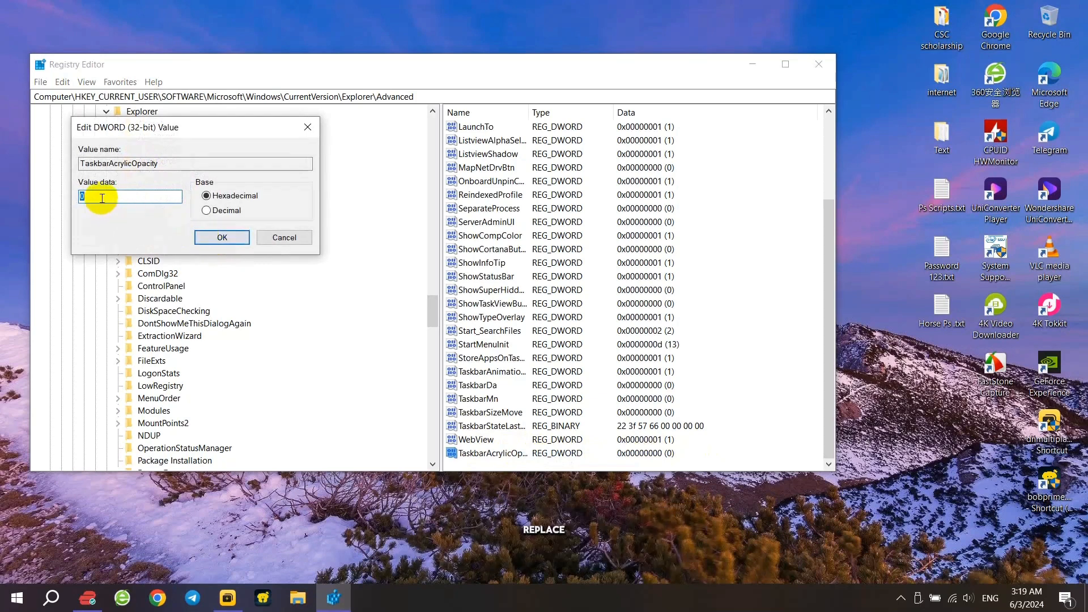
{"action": "key", "text": "BackSpace"}
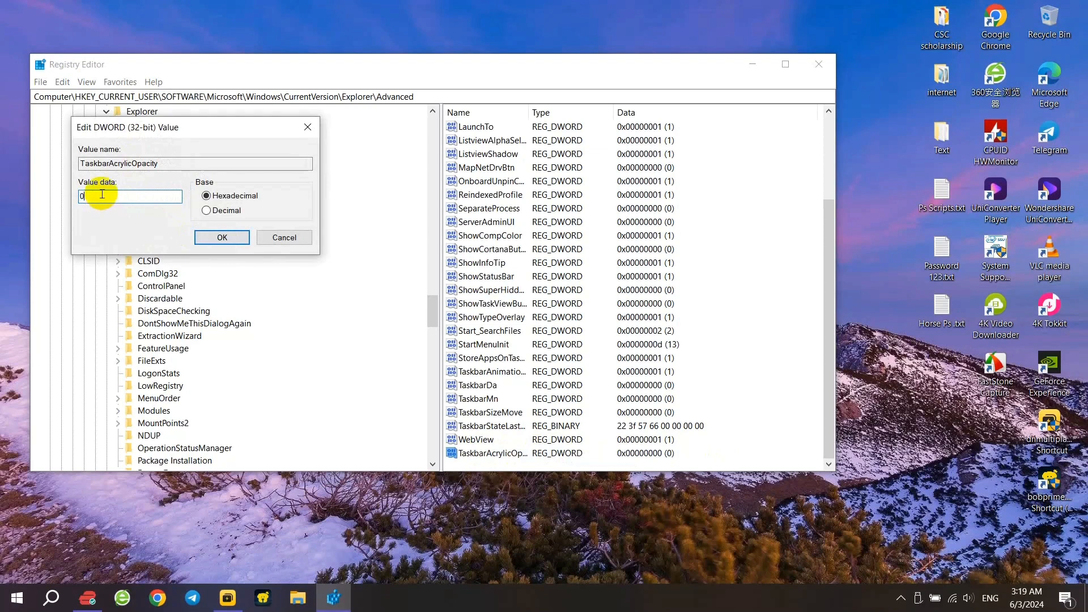
{"action": "left_click_drag", "start_coordinate": [102, 194], "coordinate": [66, 197]}
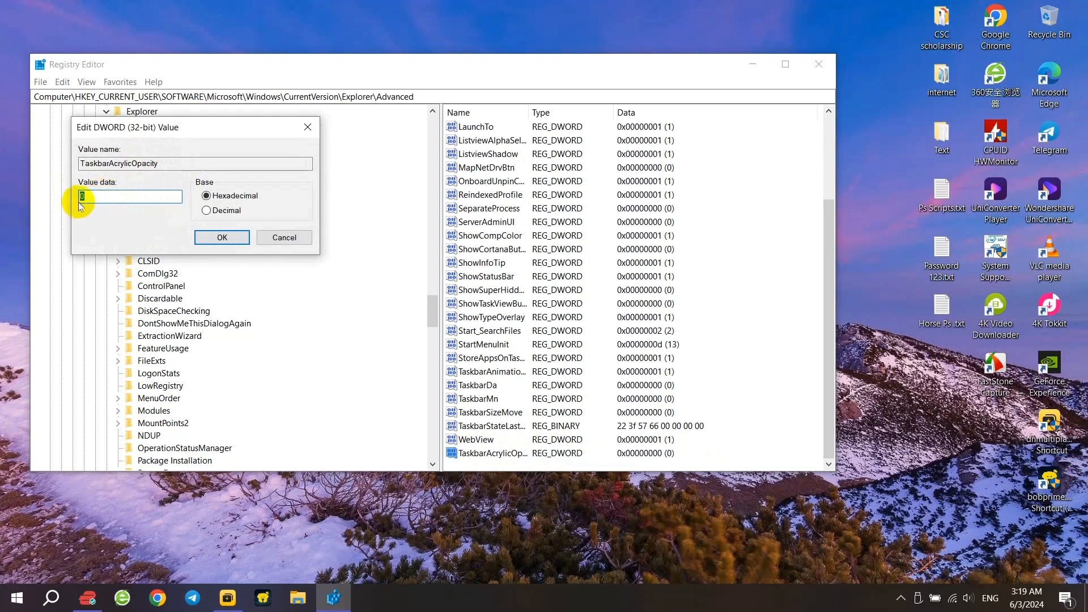
{"action": "left_click", "coordinate": [215, 238]}
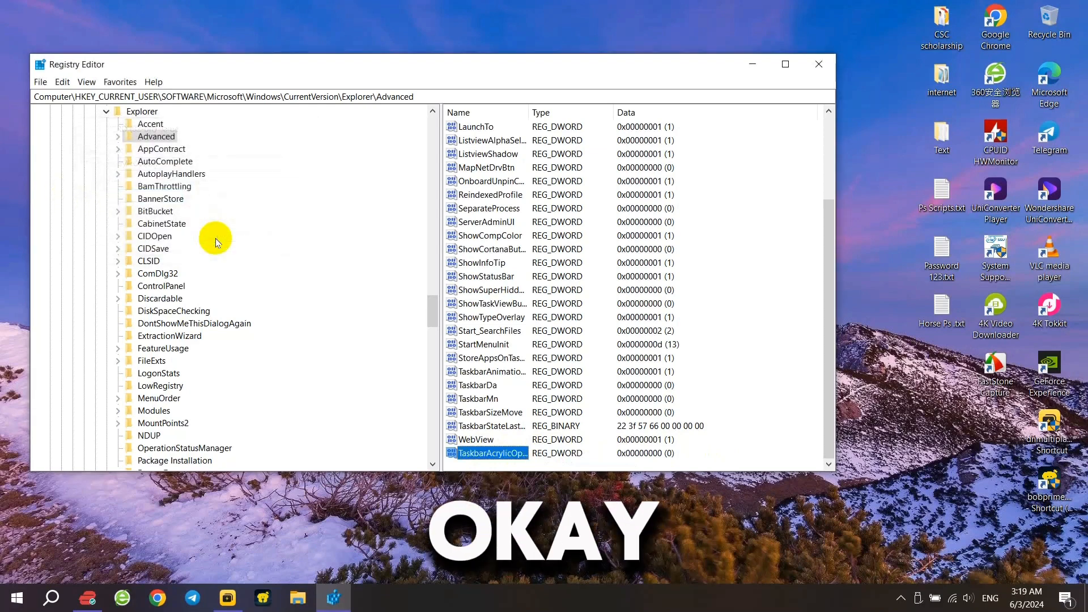
Step: Close the Registry Editor and refresh the desktop
{"action": "left_click", "coordinate": [819, 61]}
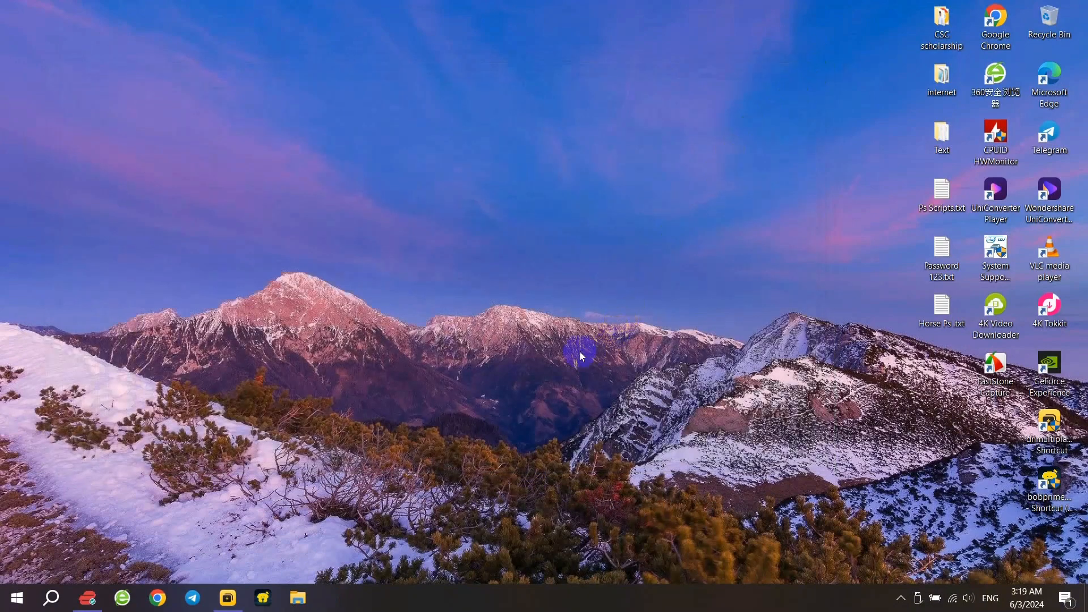
{"action": "right_click", "coordinate": [521, 335]}
{"action": "left_click", "coordinate": [559, 376]}
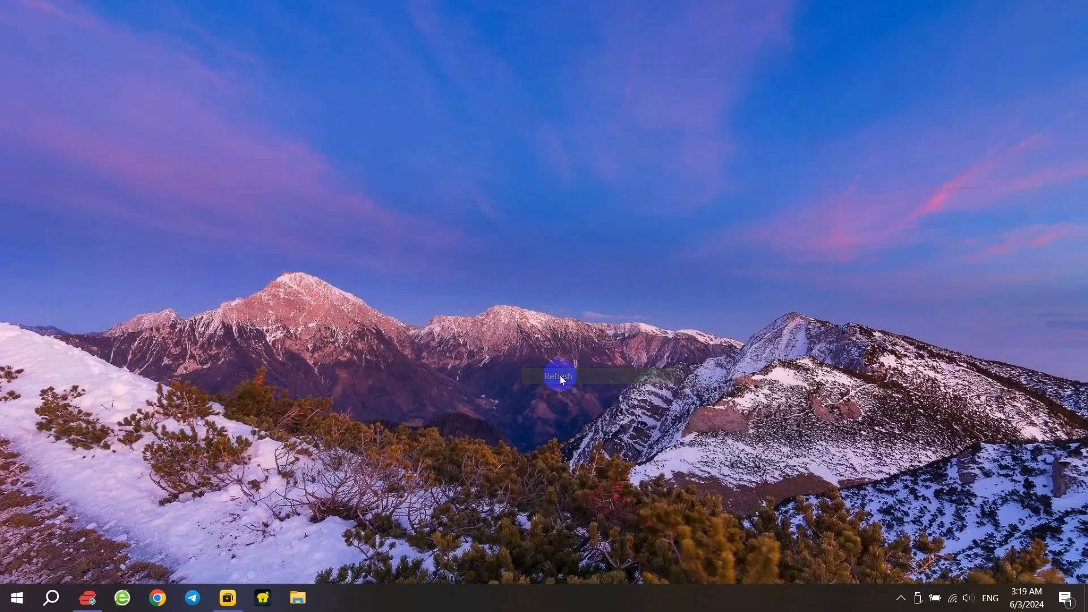
Step: Open Task Manager and set its update speed to Low
{"action": "right_click", "coordinate": [553, 595]}
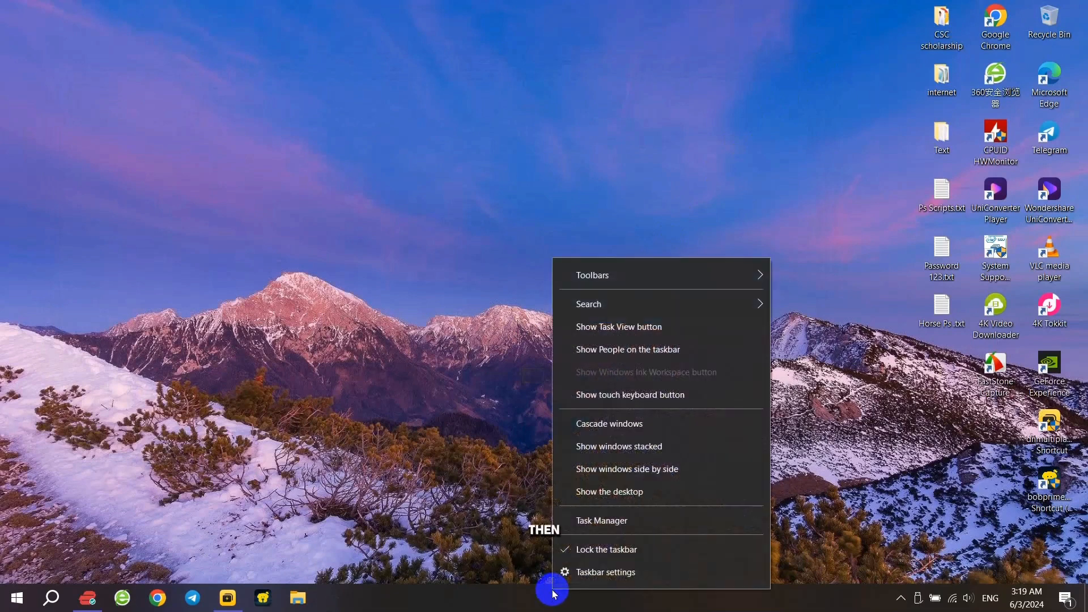
{"action": "left_click", "coordinate": [583, 517]}
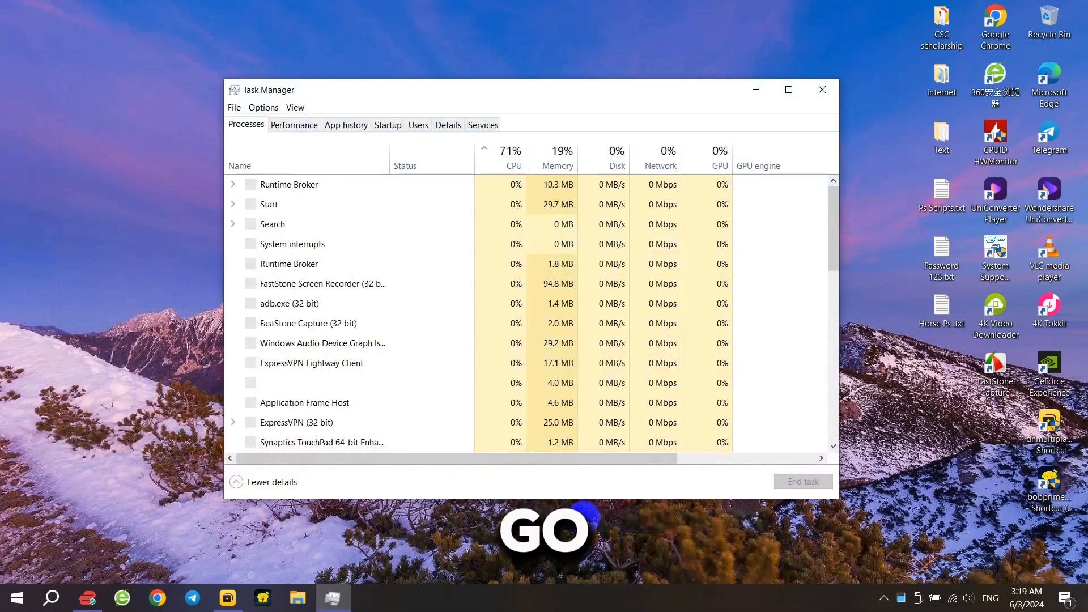
{"action": "left_click", "coordinate": [298, 108]}
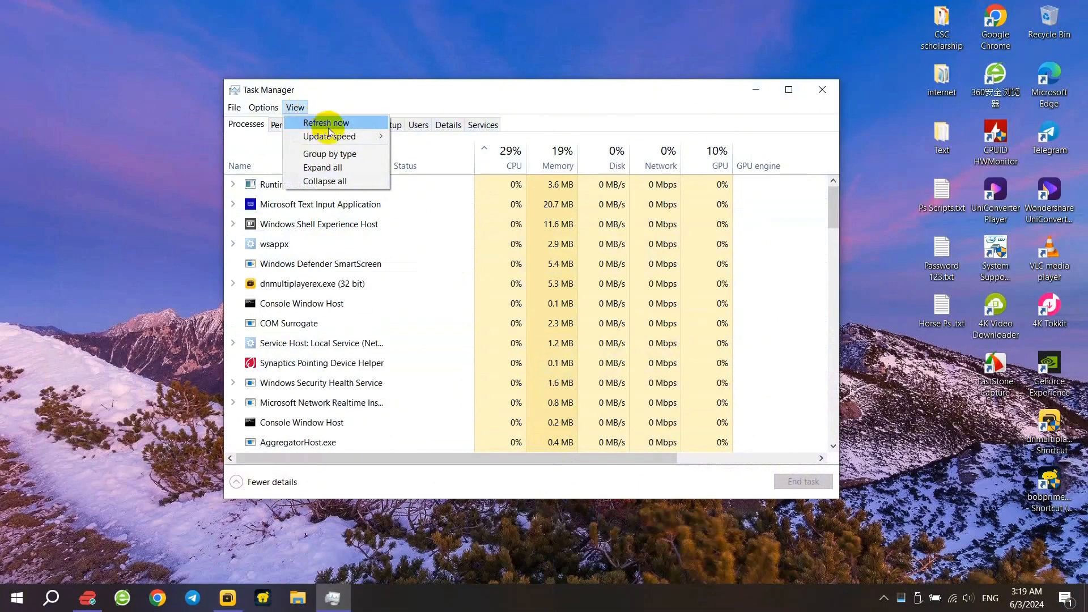
{"action": "mouse_move", "coordinate": [334, 141]}
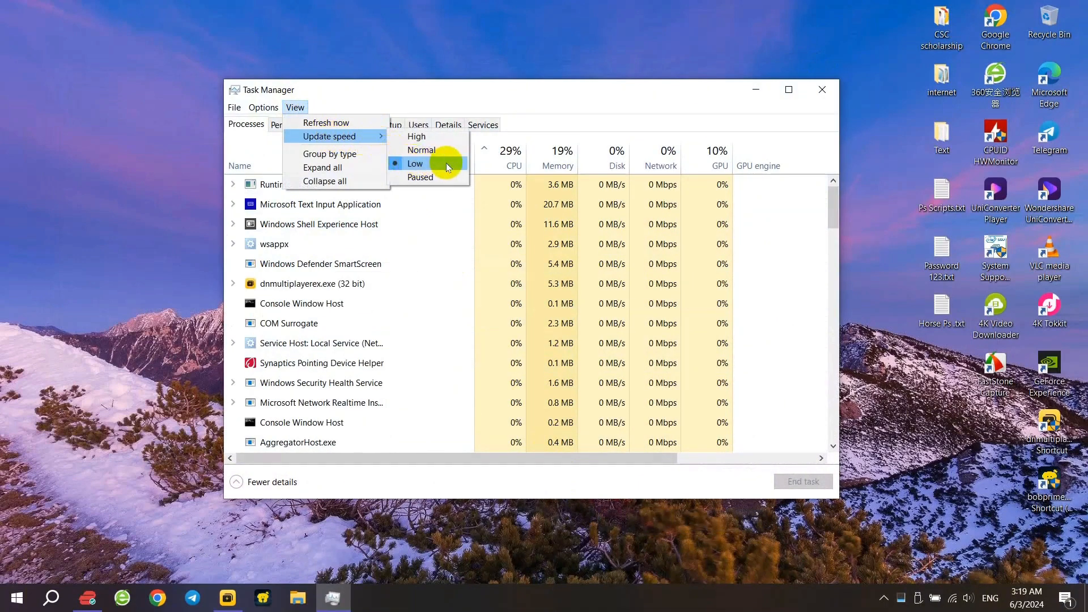
{"action": "left_click", "coordinate": [419, 164]}
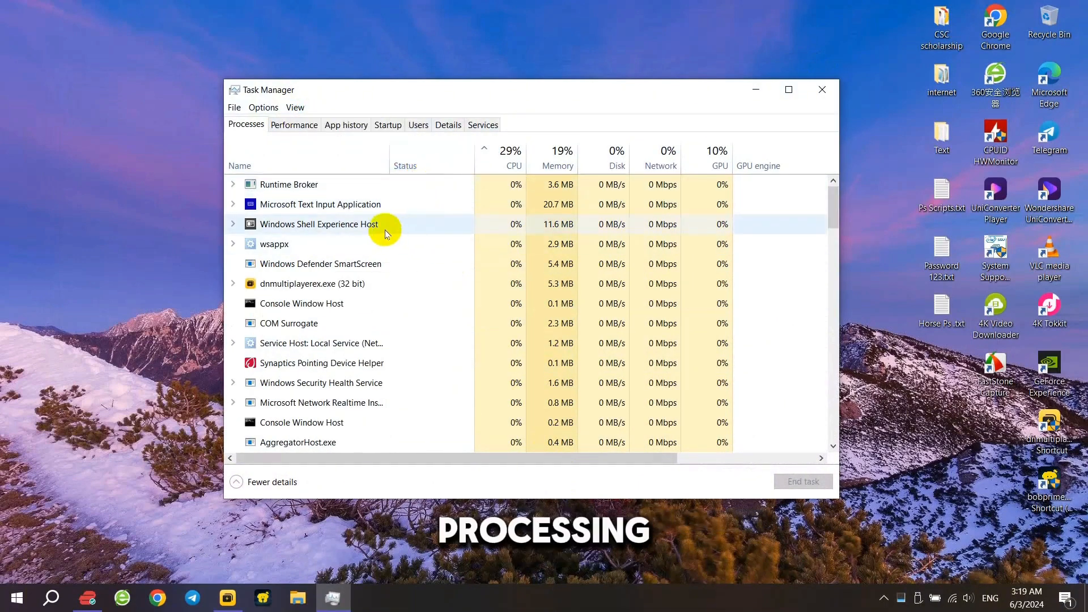
Step: Restart the Windows Explorer process and close Task Manager
{"action": "scroll", "coordinate": [385, 229], "scroll_direction": "down", "scroll_amount": 1}
{"action": "scroll", "coordinate": [366, 281], "scroll_direction": "down", "scroll_amount": 4}
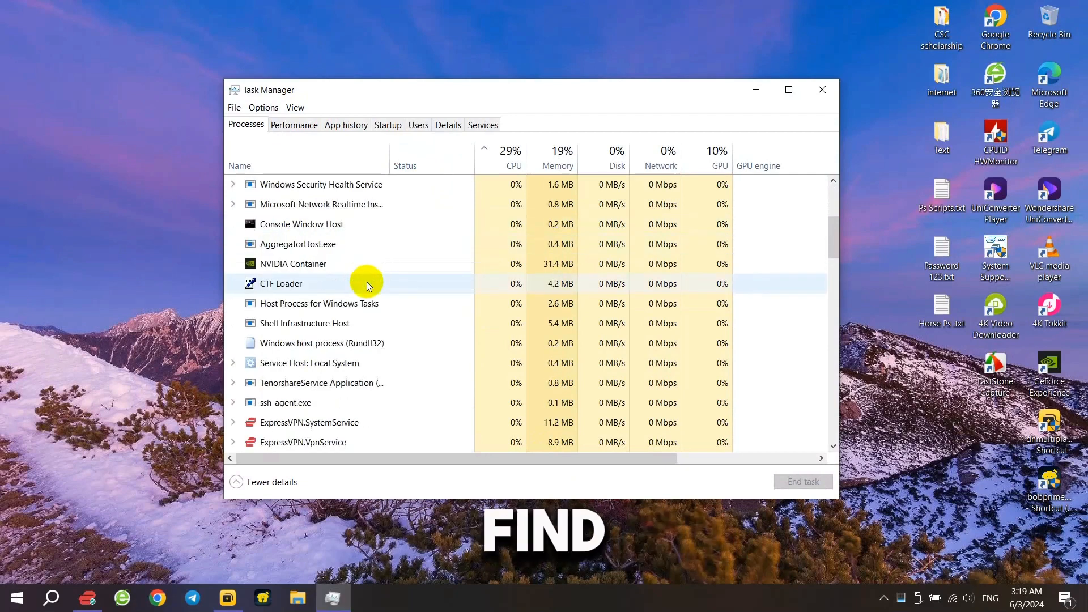
{"action": "scroll", "coordinate": [366, 283], "scroll_direction": "down", "scroll_amount": 6}
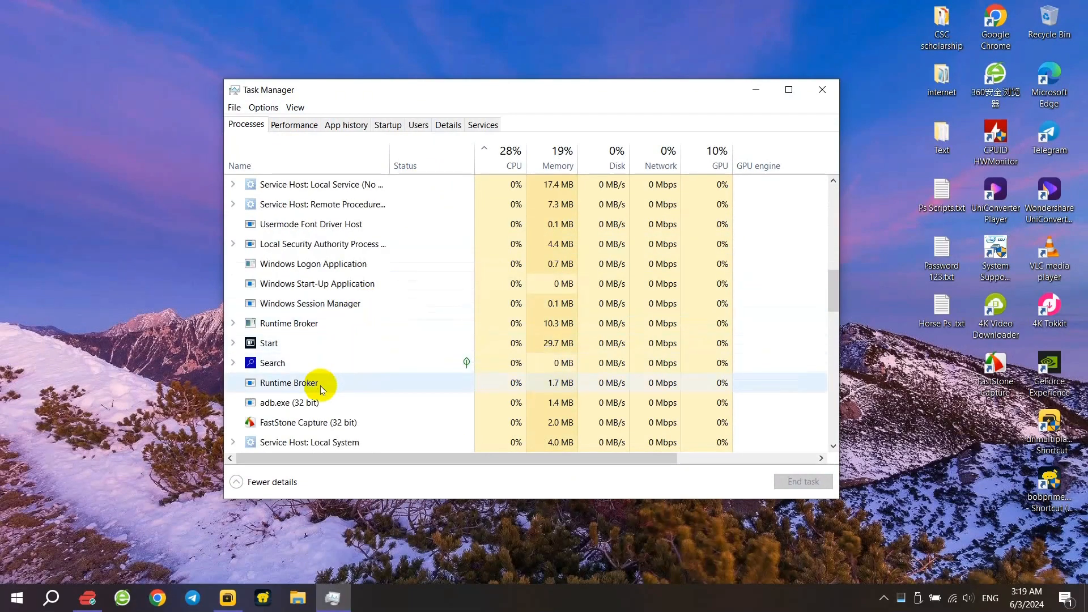
{"action": "scroll", "coordinate": [320, 392], "scroll_direction": "down", "scroll_amount": 10}
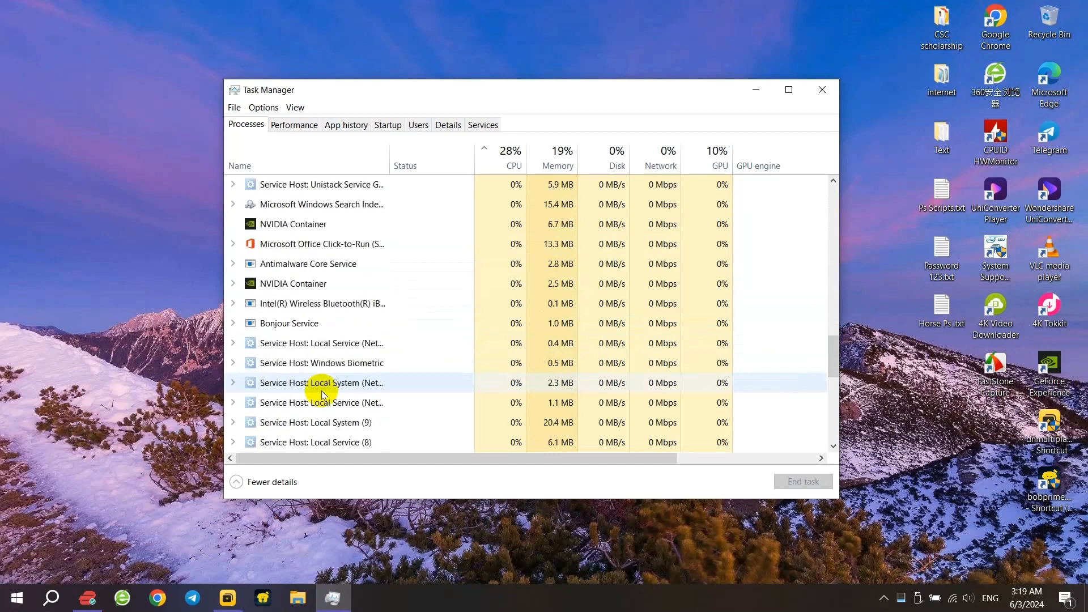
{"action": "scroll", "coordinate": [322, 391], "scroll_direction": "down", "scroll_amount": 6}
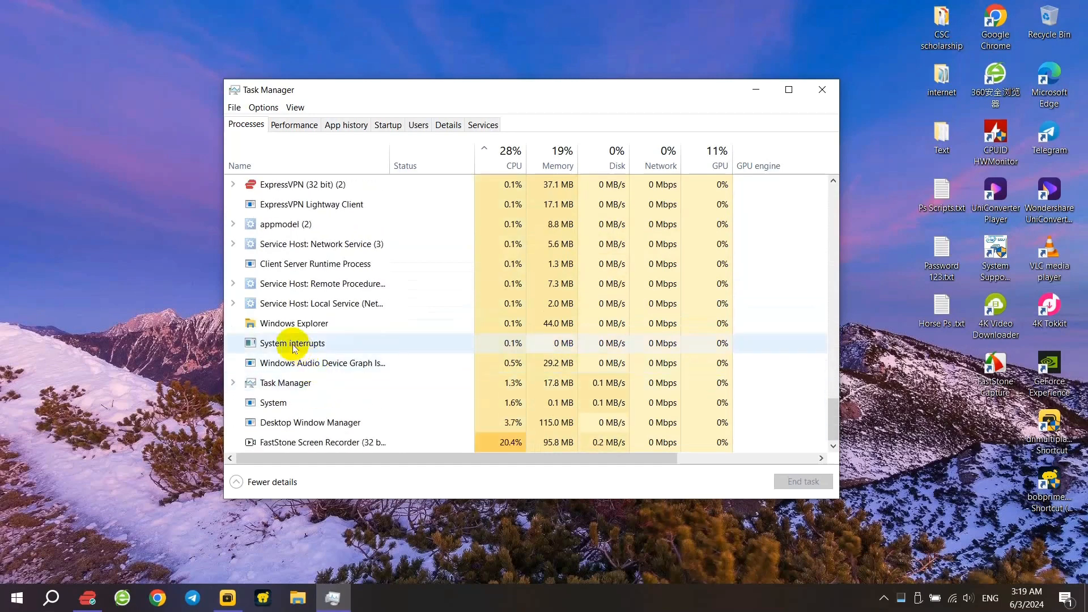
{"action": "left_click", "coordinate": [324, 328]}
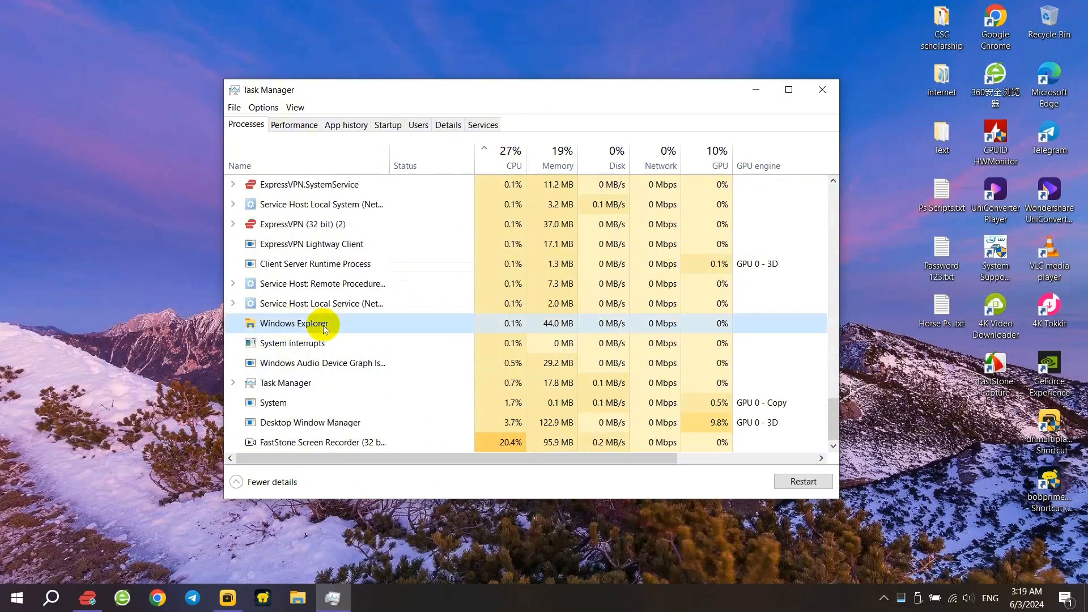
{"action": "right_click", "coordinate": [326, 328]}
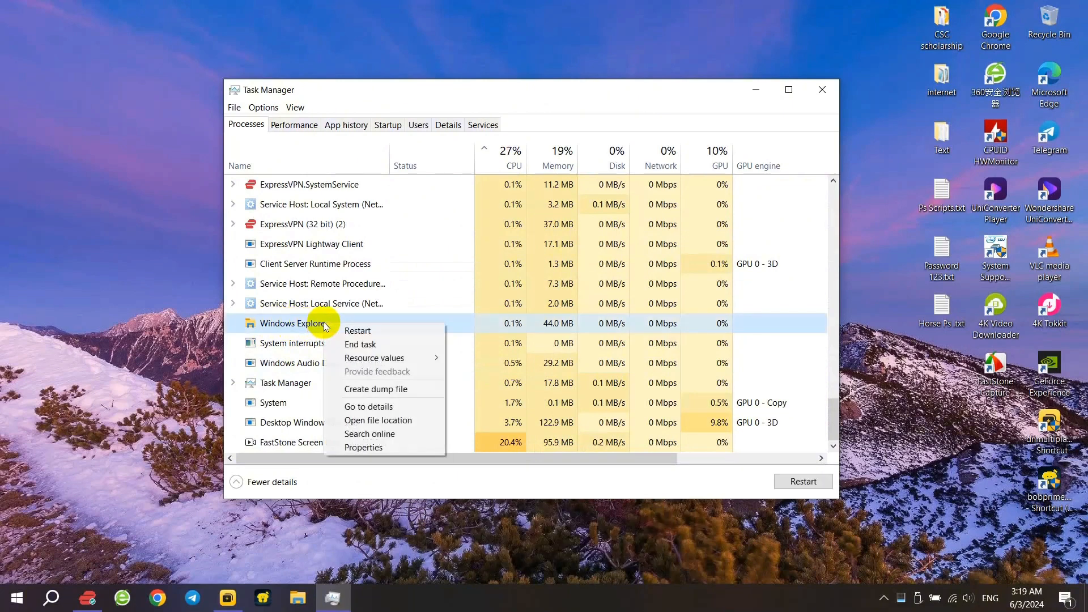
{"action": "left_click", "coordinate": [357, 333]}
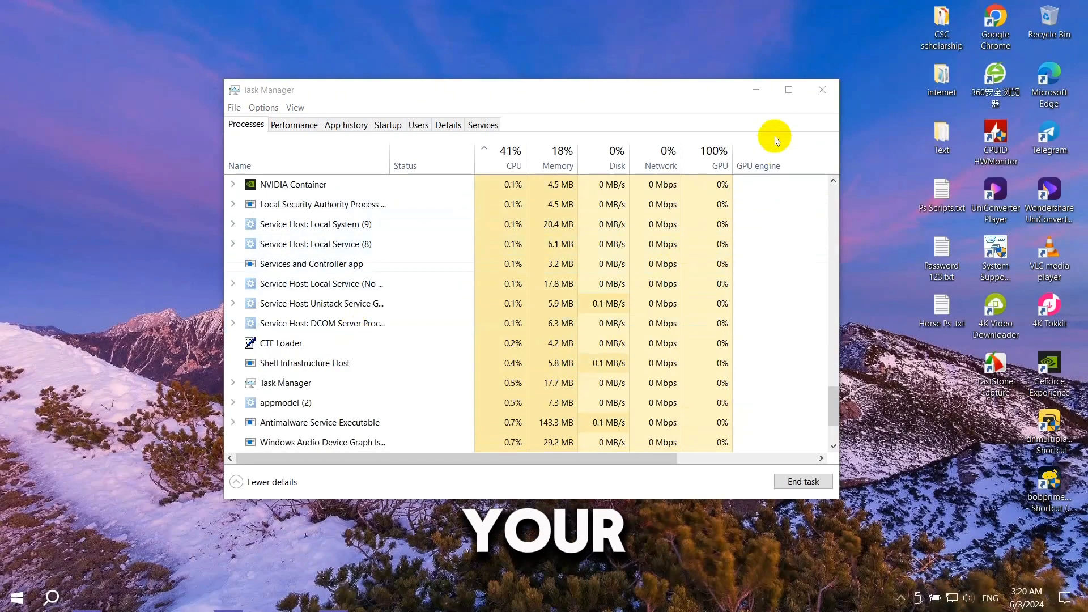
{"action": "left_click", "coordinate": [816, 92]}
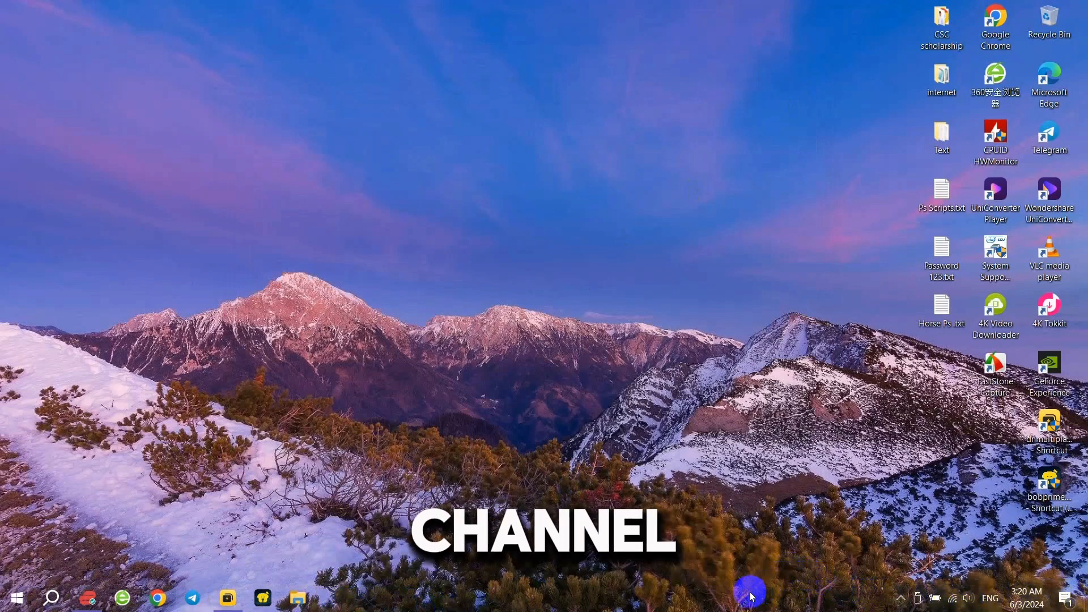
{"action": "right_click", "coordinate": [586, 399]}
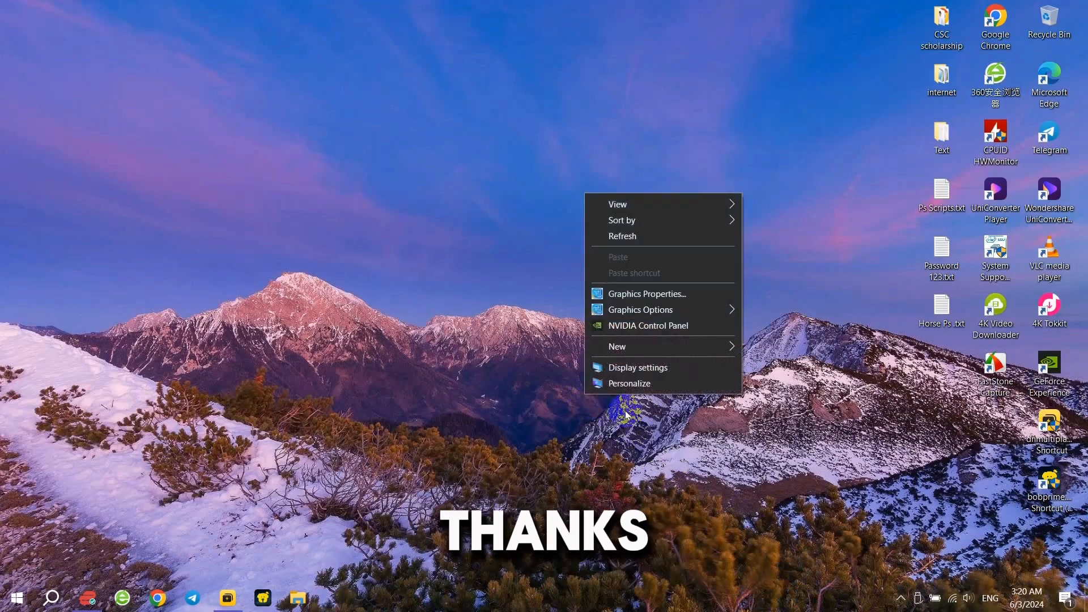